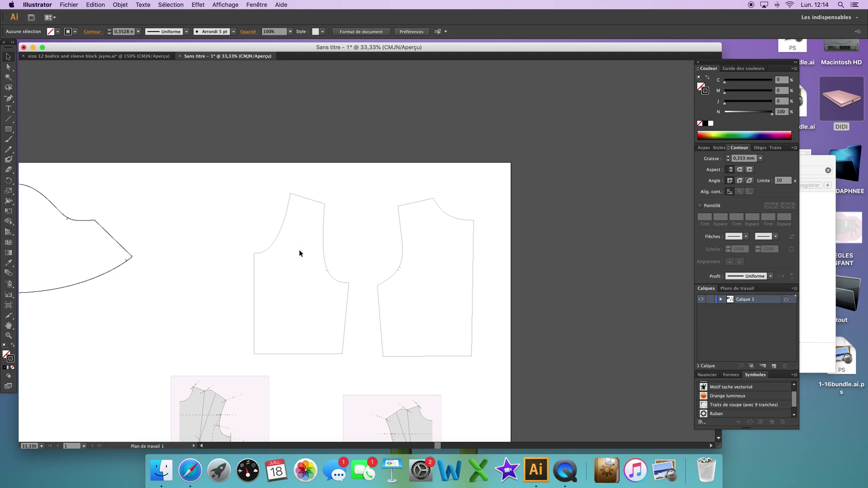
Step: Examine the upper armhole anchor points on the right and left large bodice outlines
scroll(299, 250, "left", 5)
scroll(299, 251, "right", 2)
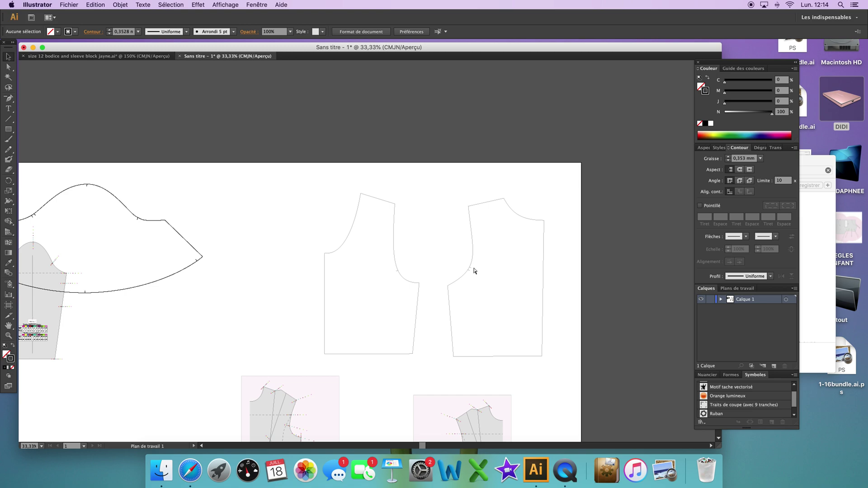
key("super+equal")
key("super+equal")
scroll(474, 270, "right", 5)
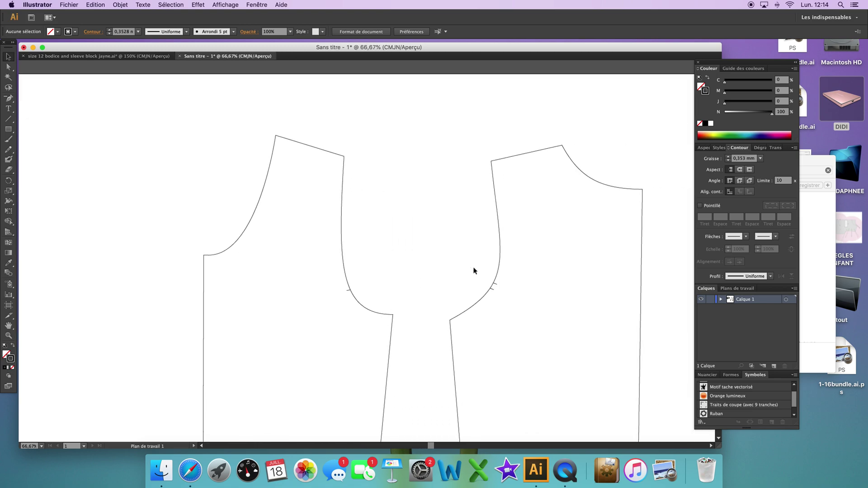
left_click(501, 190)
left_click(9, 66)
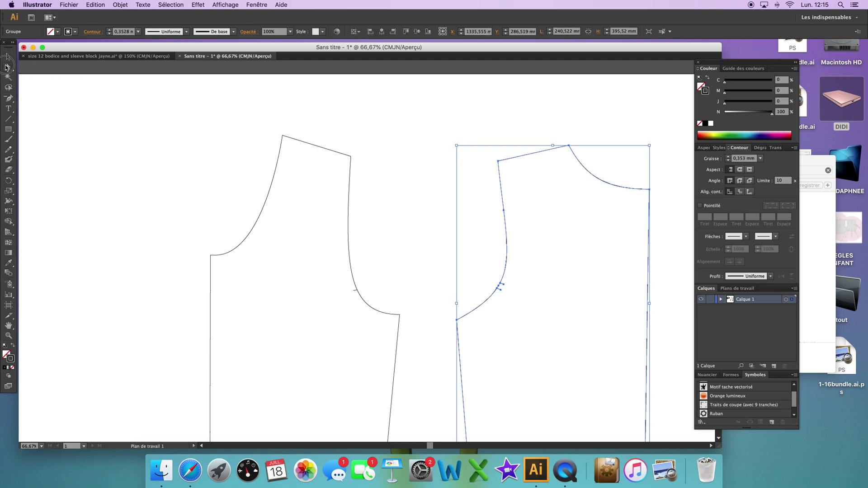
left_click(518, 204)
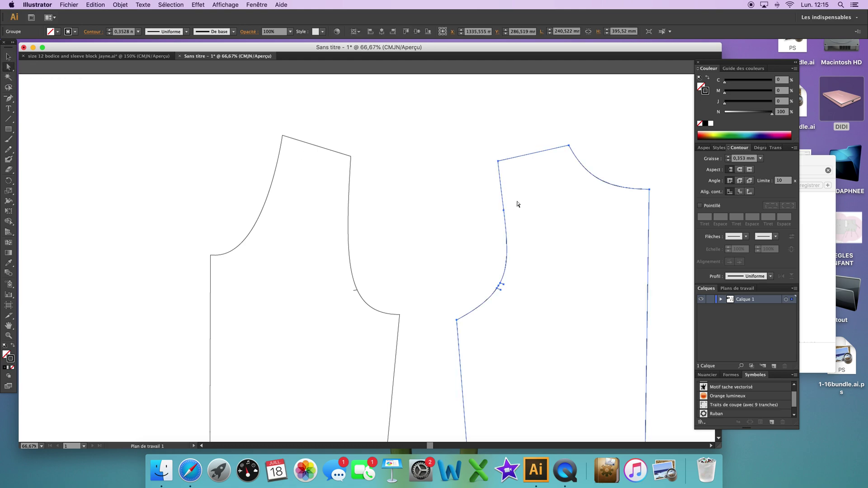
left_click(502, 183)
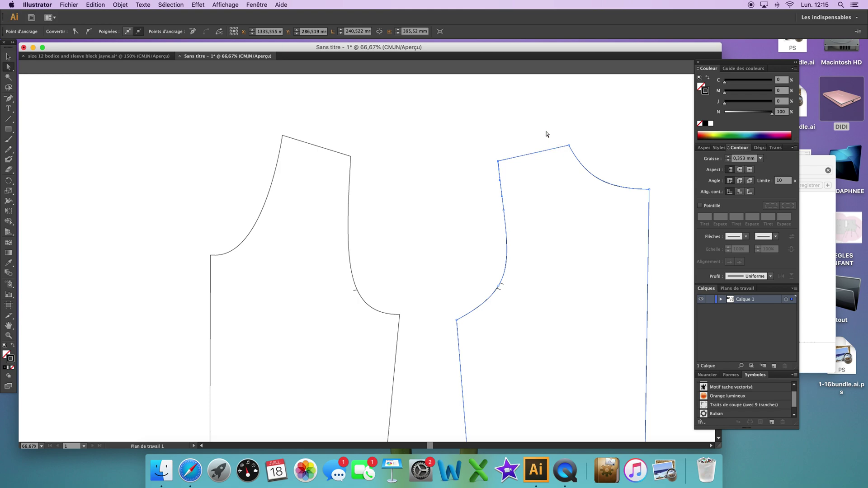
left_click(504, 211)
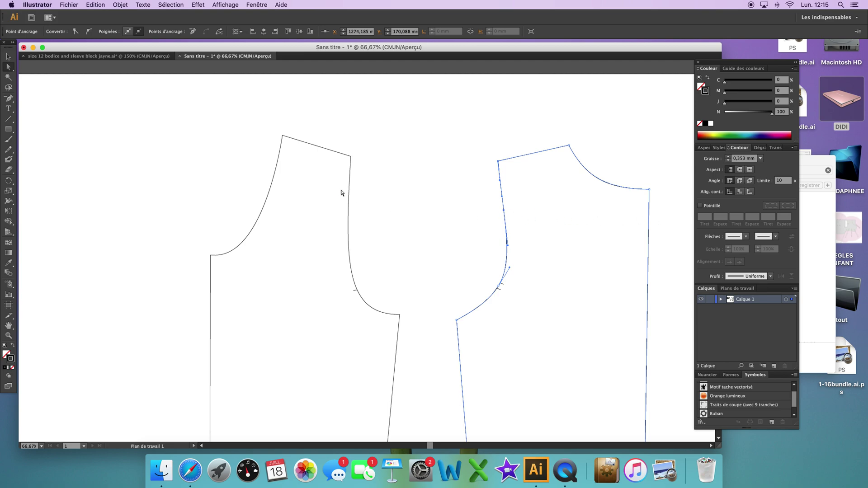
left_click(348, 203)
left_click(349, 204)
scroll(508, 213, "down", 3)
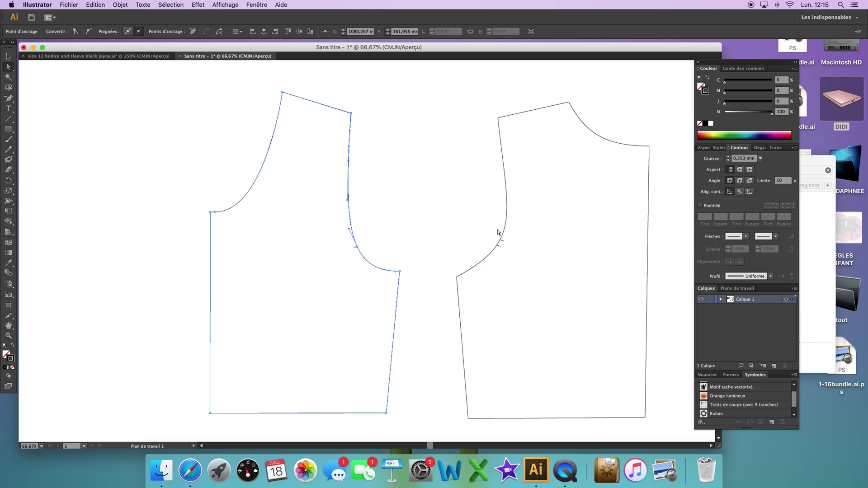
Step: Examine the lower armhole curves of both bodice outlines, checking the anchor points and handles at the notches
left_click(483, 262)
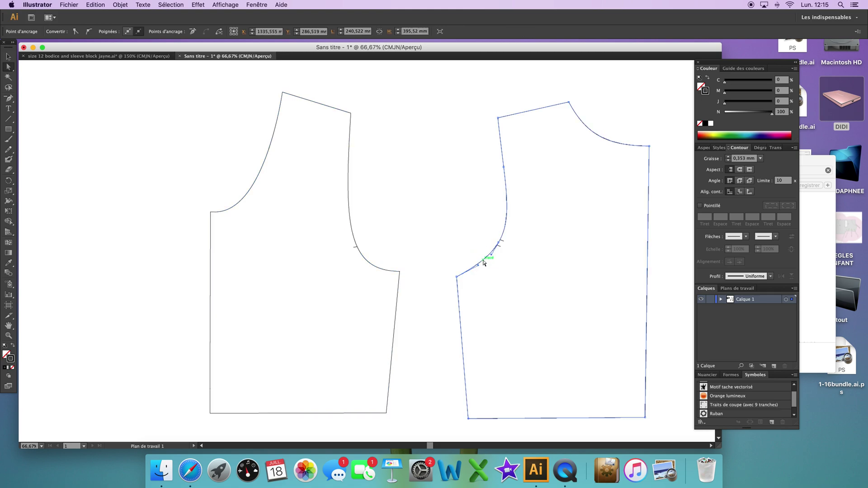
key("super+plus")
key("super+plus")
key("super+plus")
key("super+plus")
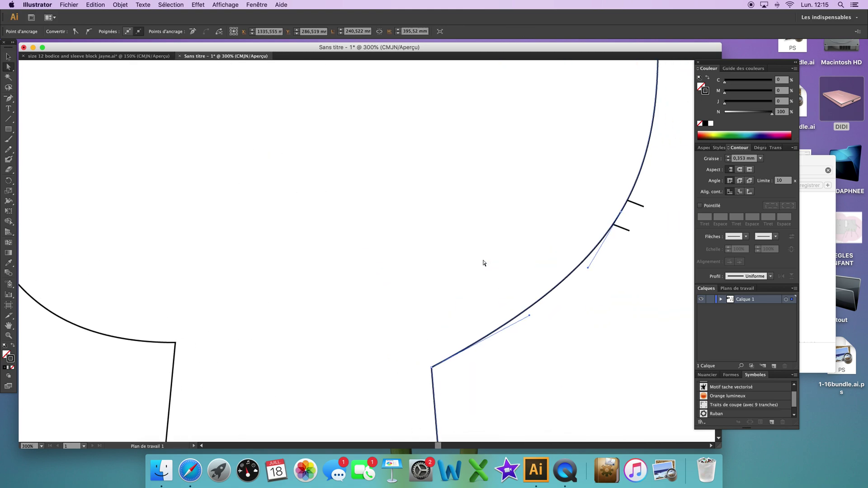
scroll(483, 263, "right", 5)
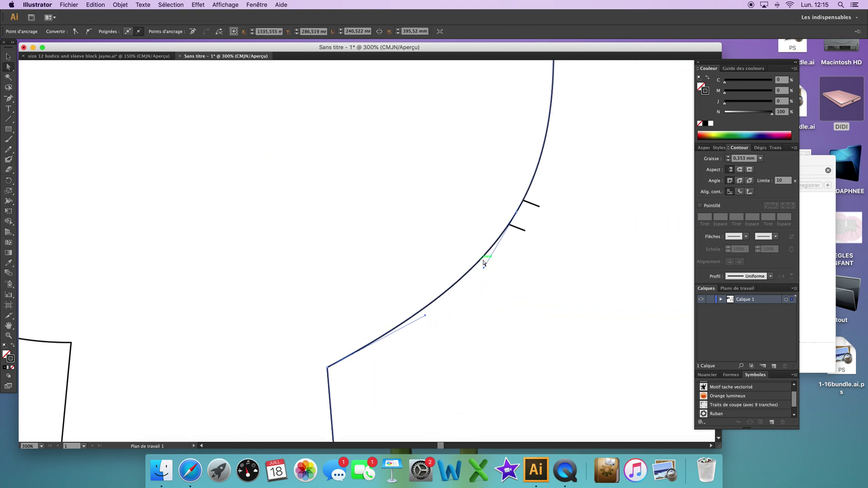
left_click(518, 212)
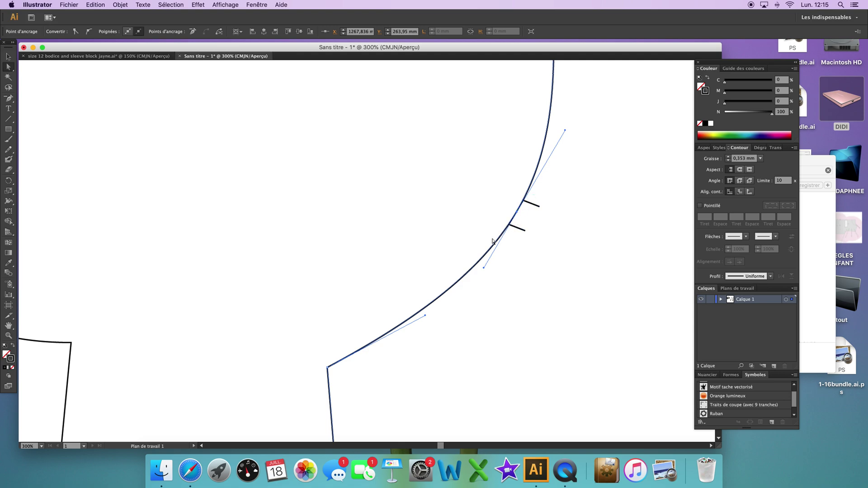
scroll(504, 234, "left", 3)
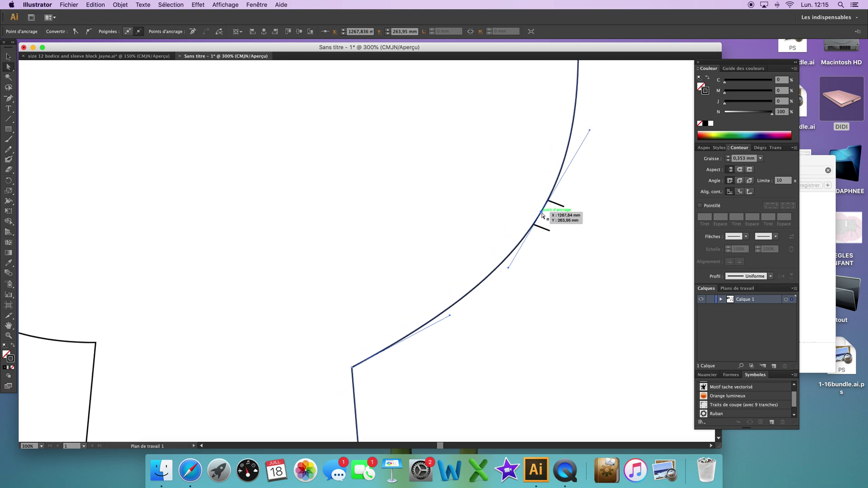
scroll(426, 218, "right", 10)
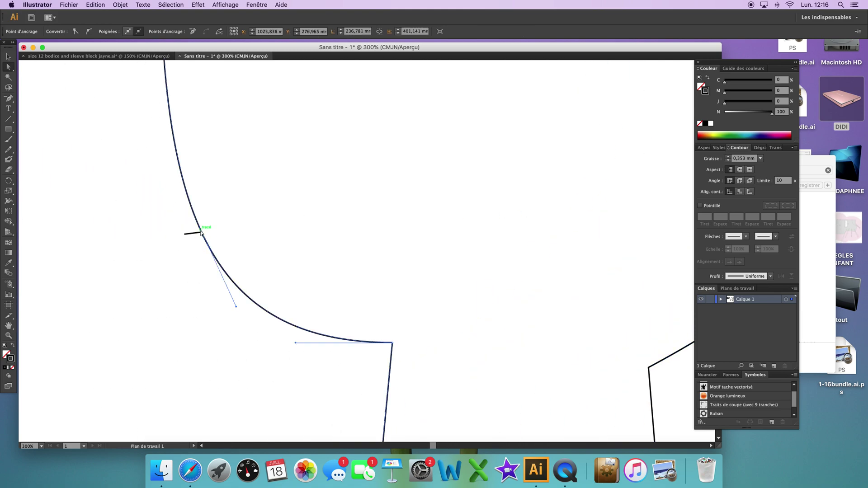
left_click(202, 233)
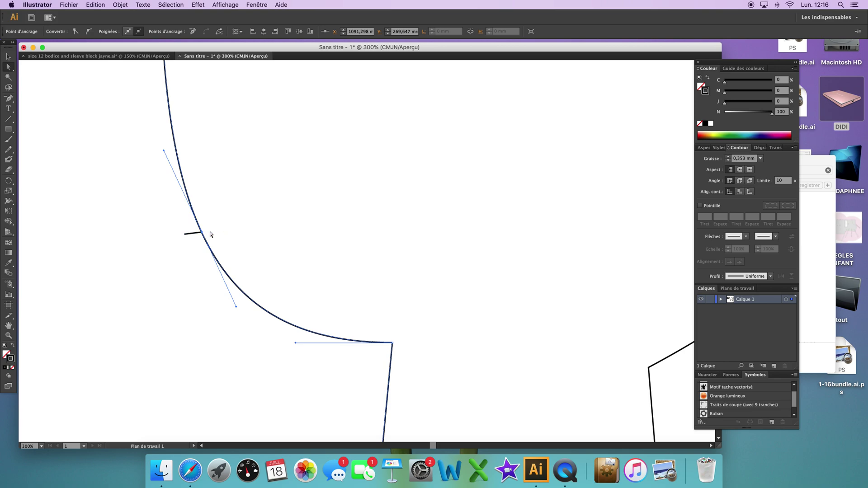
scroll(210, 234, "right", 11)
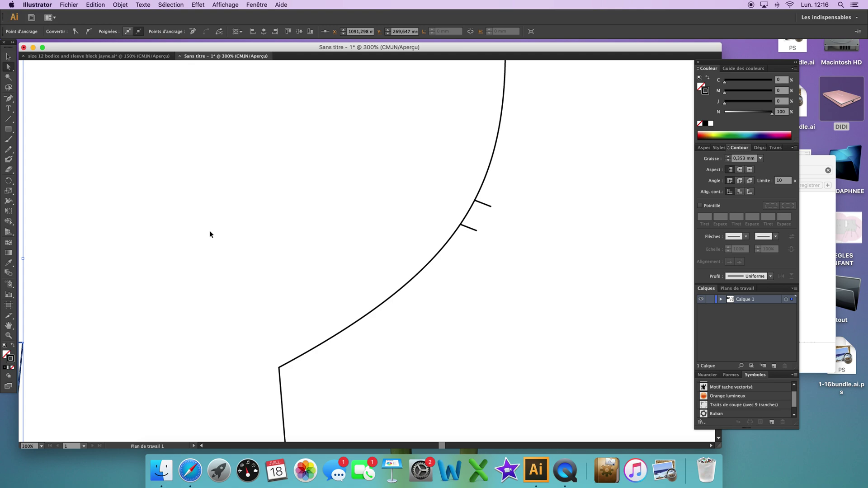
key("super+minus")
key("super+minus")
key("super+minus")
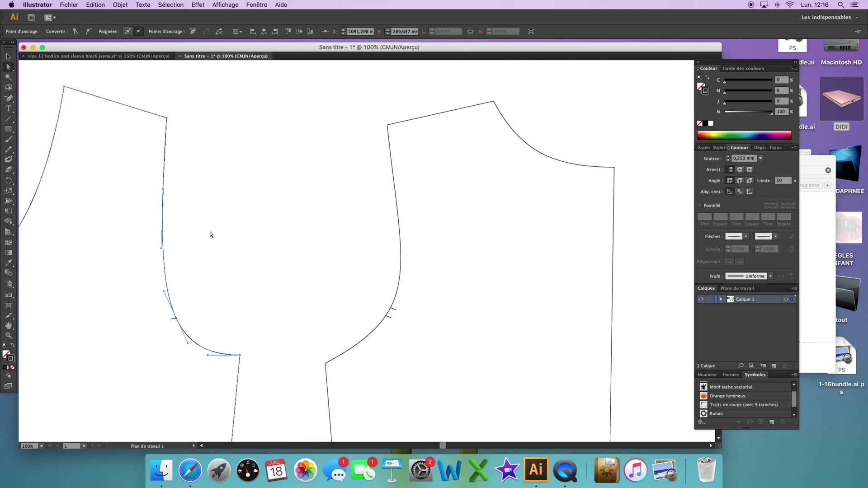
key("super+minus")
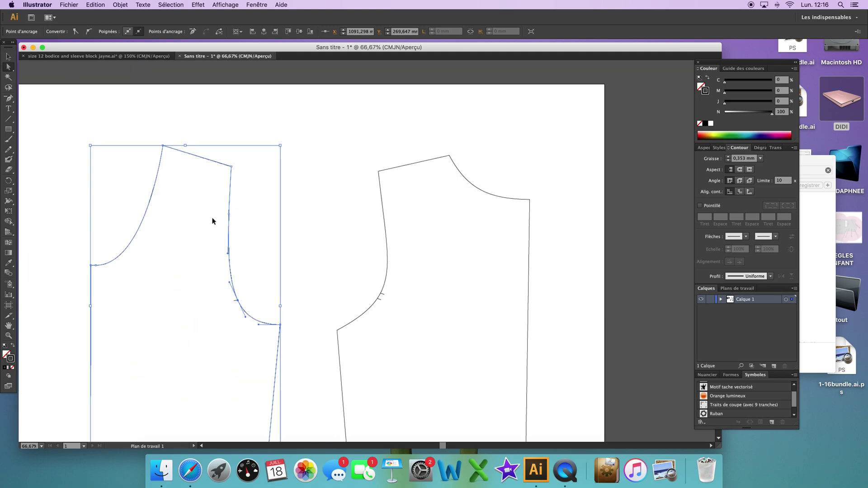
key("super+minus")
key("super+minus")
key("super+minus")
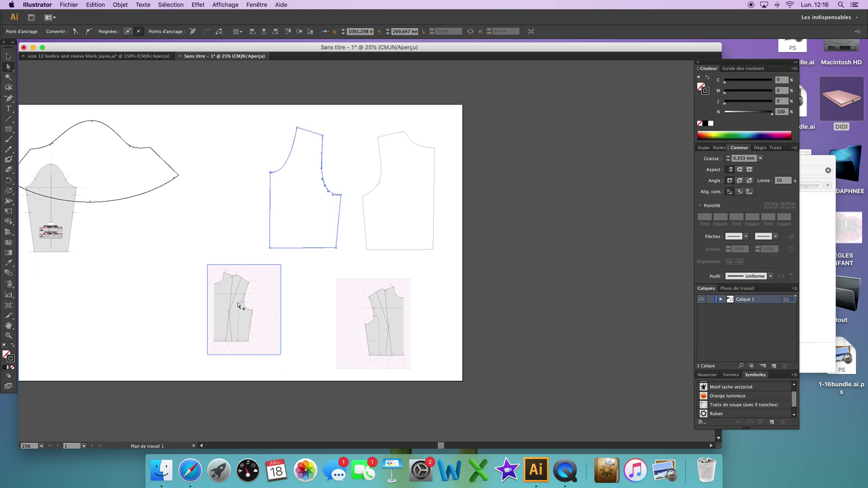
left_click_drag(237, 312, 291, 322)
key("super+z")
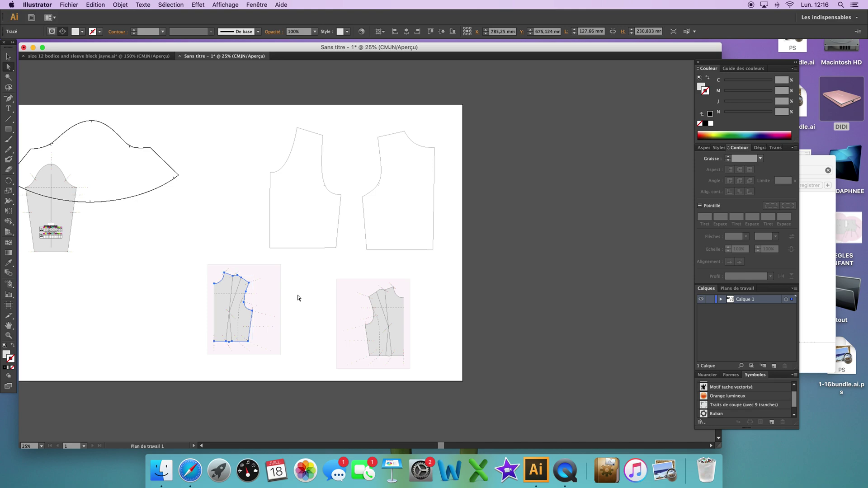
Step: Move the small right-hand bodice grading diagram over the large right bodice outline and back beneath it
left_click(8, 56)
left_click(222, 229)
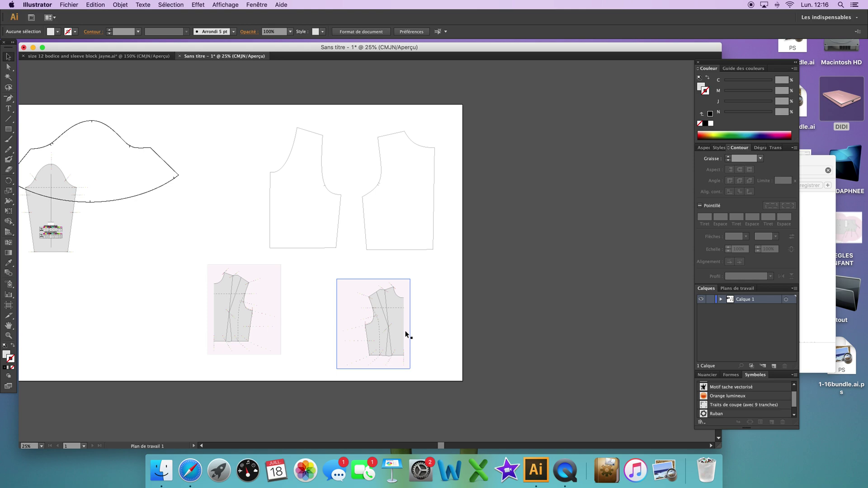
left_click(432, 318)
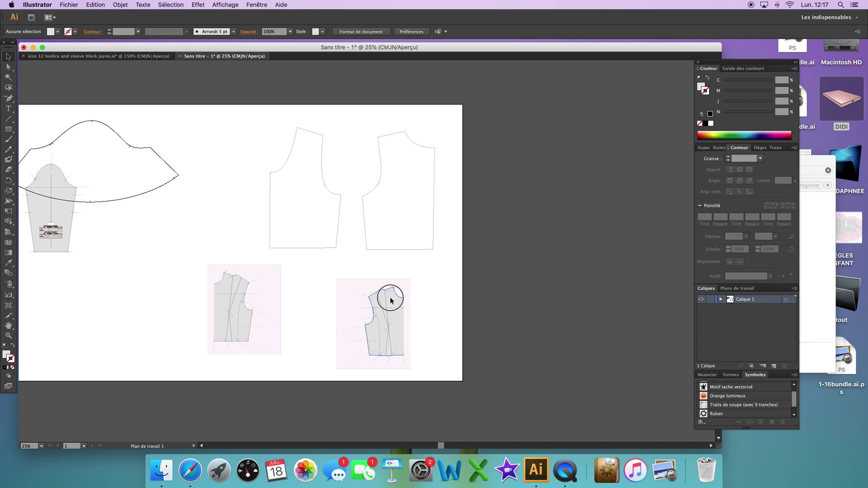
left_click_drag(391, 300, 403, 136)
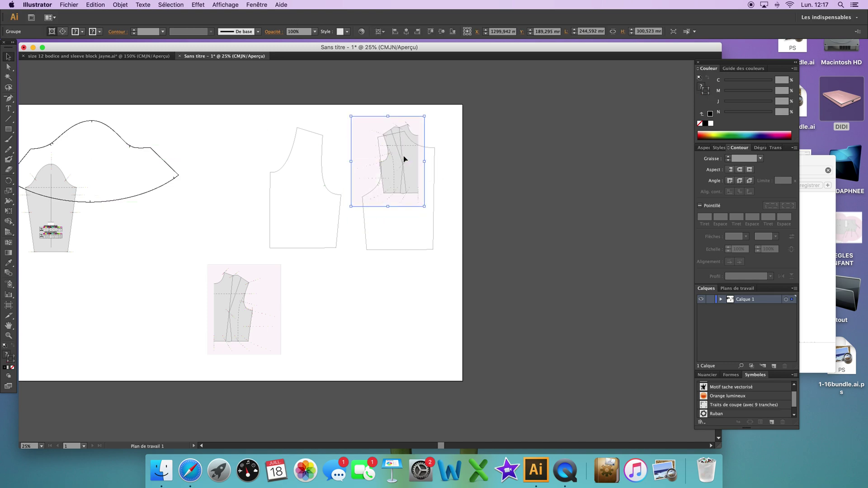
left_click(433, 215)
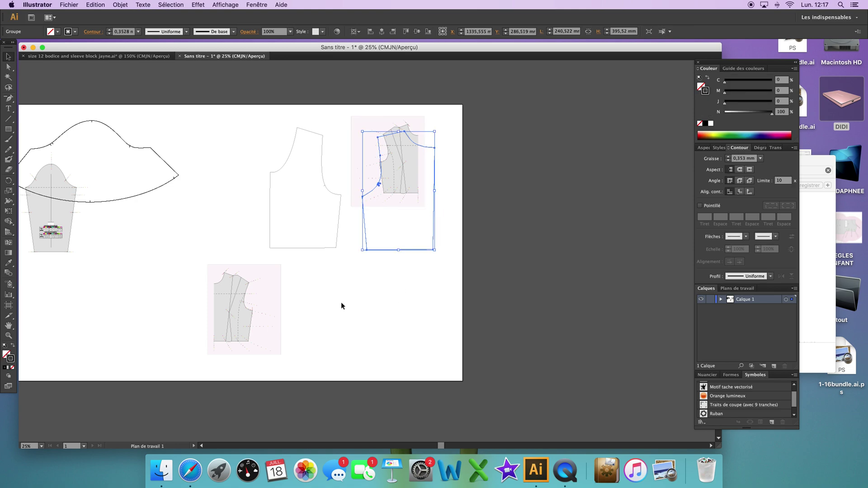
left_click_drag(362, 151, 361, 302)
Step: Duplicate the large right bodice outline by copying and pasting it onto the artboard
left_click(434, 243)
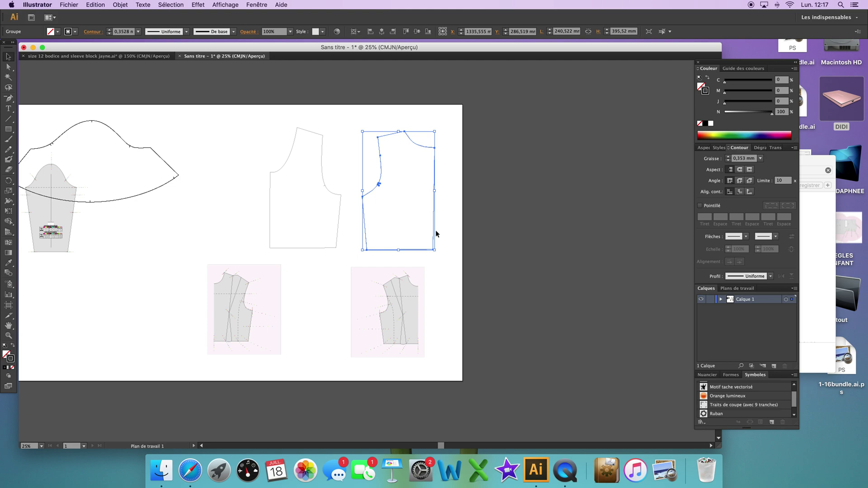
key("a")
key("v")
key("a")
key("super+v")
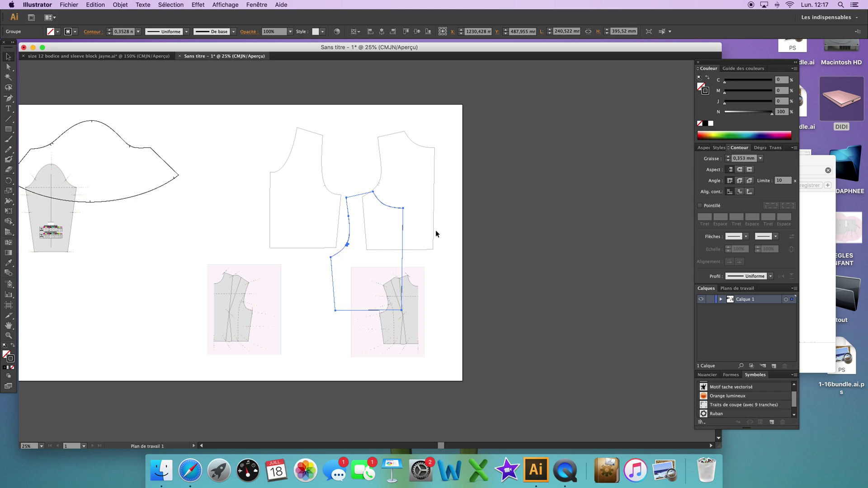
Step: Centre the two right bodice outlines on each other horizontally and vertically, and place the stacked pair beside the left bodice outline
left_click_drag(353, 170, 383, 199)
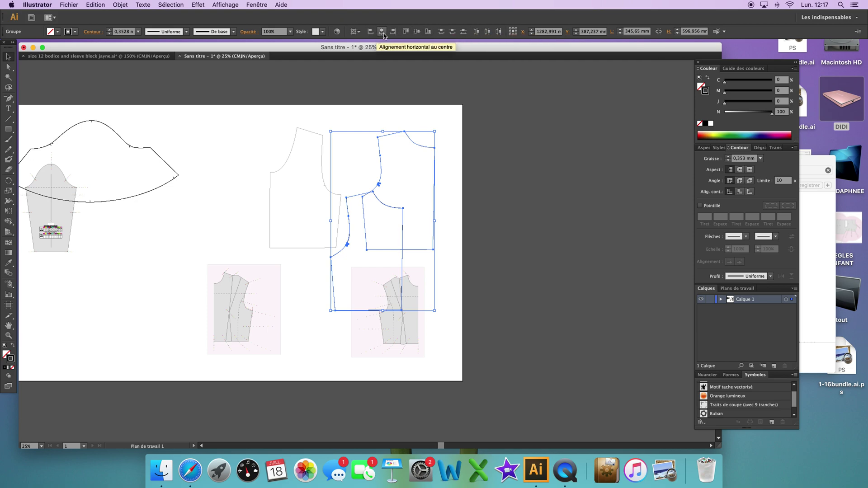
left_click(382, 33)
left_click(418, 32)
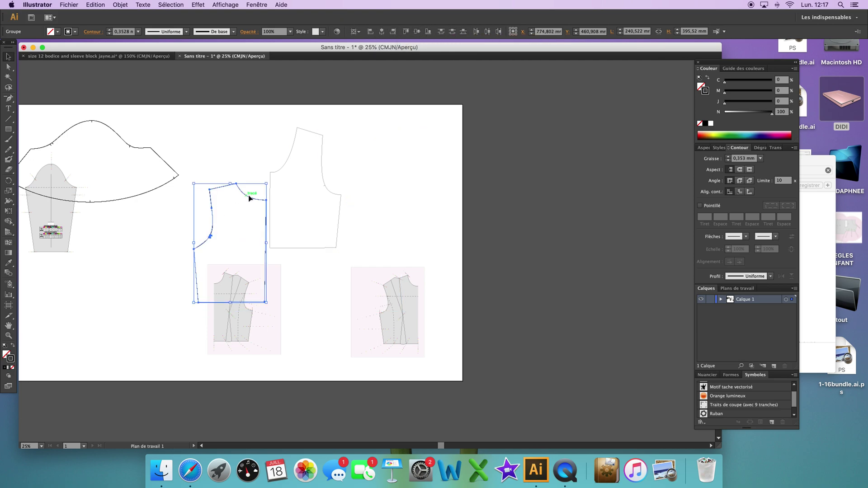
left_click_drag(249, 198, 415, 143)
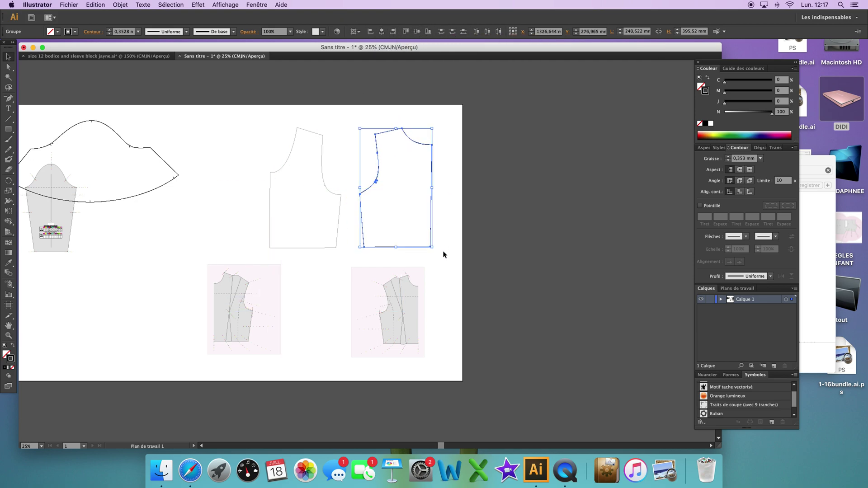
left_click(443, 250)
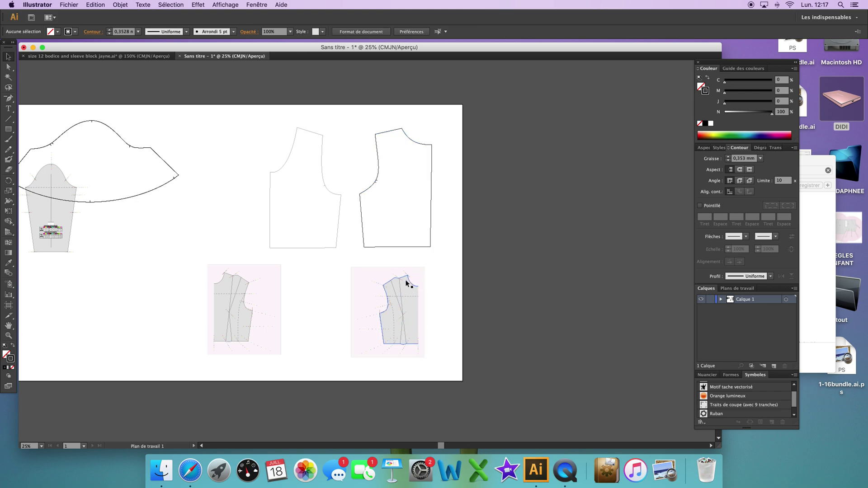
Step: Move the right-hand grading diagram onto the large right bodice outline and shift it about 8 mm past the outline's neck-shoulder corner
left_click_drag(408, 285, 399, 132)
key("super+plus")
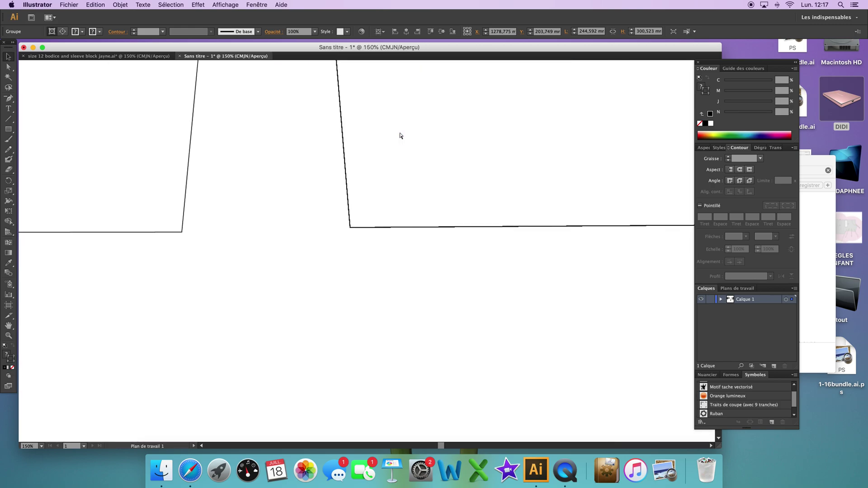
scroll(399, 135, "up", 10)
scroll(400, 135, "right", 5)
key("super+equal")
key("super+equal")
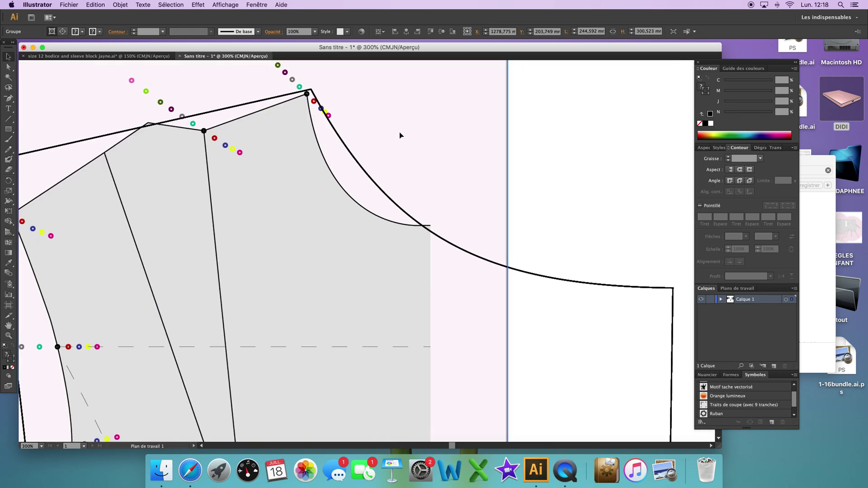
scroll(399, 136, "up", 5)
scroll(400, 135, "left", 3)
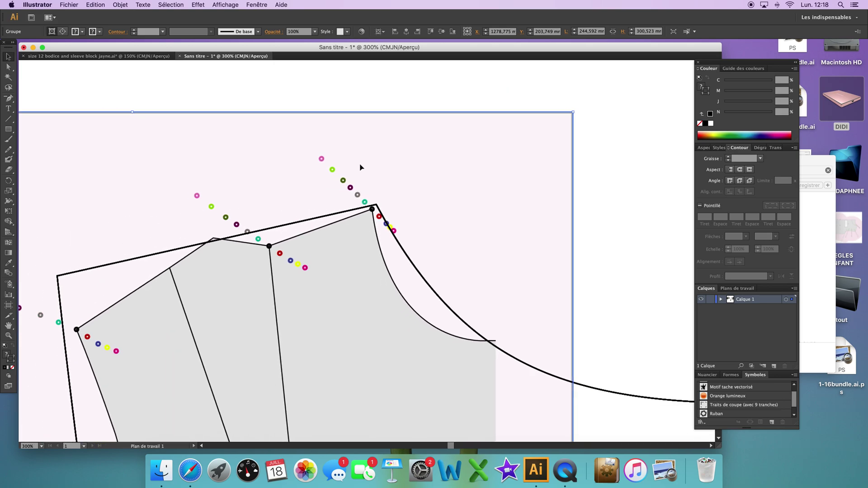
key("super+equal")
key("super+equal")
key("super+equal")
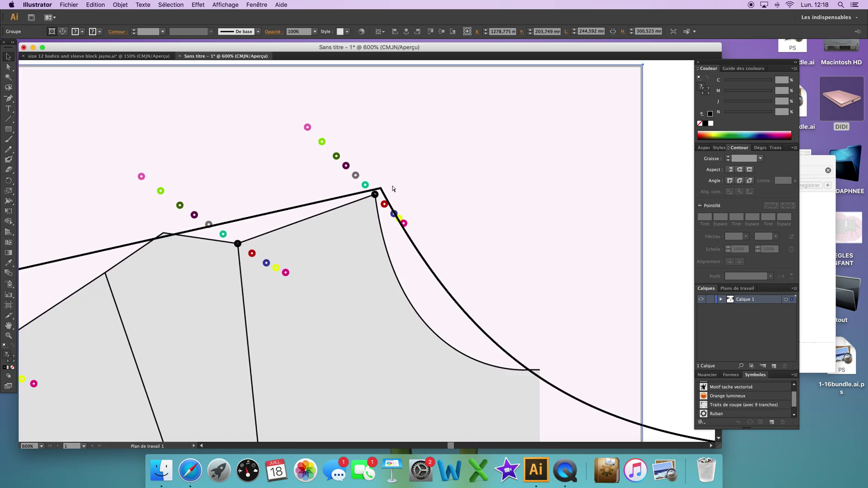
scroll(393, 188, "up", 3)
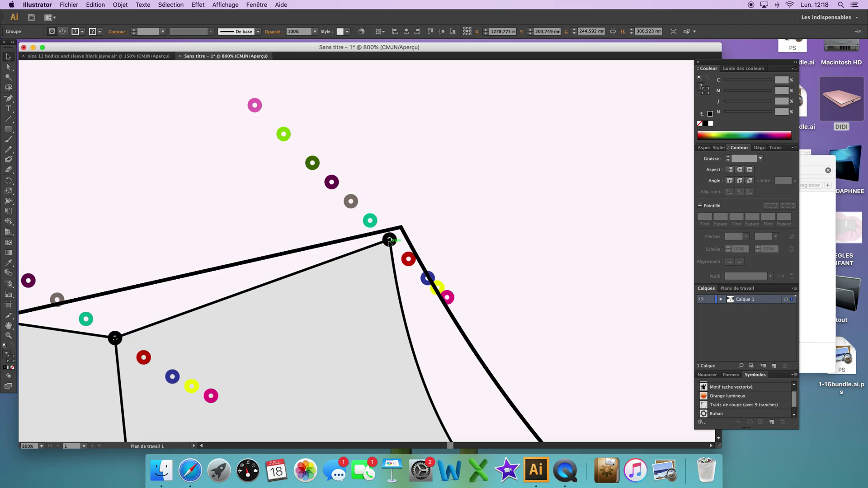
left_click(370, 222)
left_click_drag(370, 222, 446, 220)
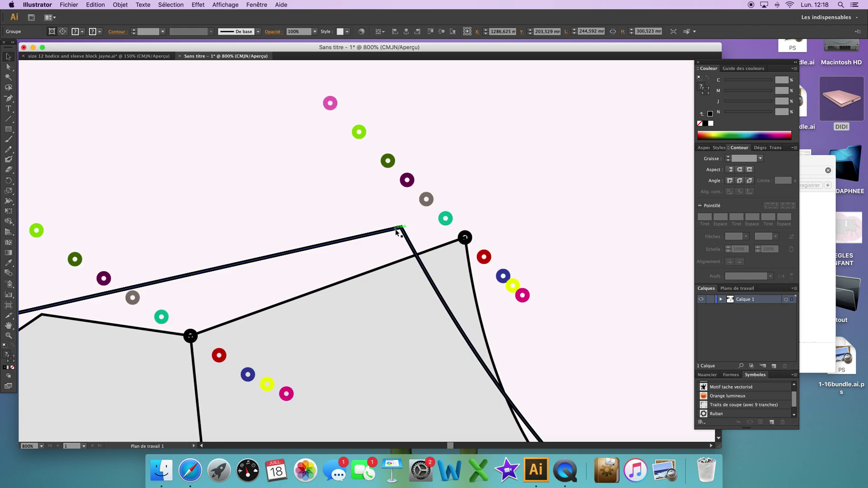
Step: Move the right-hand grading diagram so the teal neck-point grading dot sits on the large right bodice outline's neck-shoulder corner
key("super+equal")
key("super+equal")
scroll(391, 226, "right", 1)
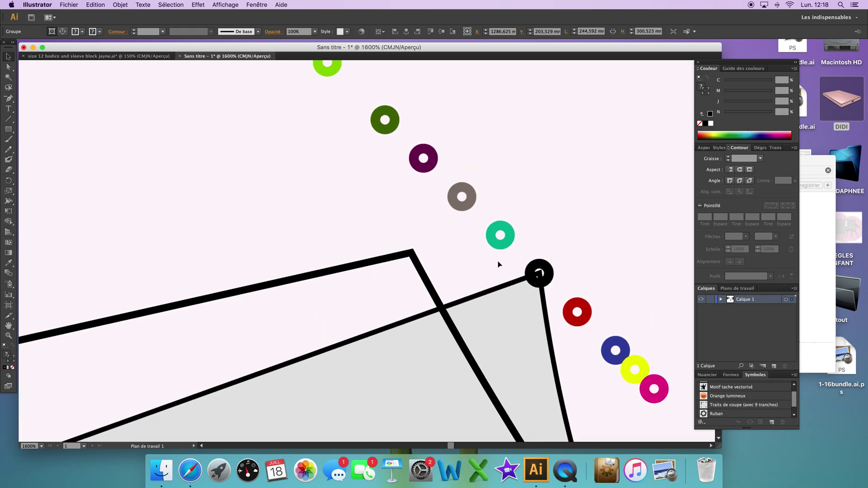
left_click_drag(500, 235, 414, 257)
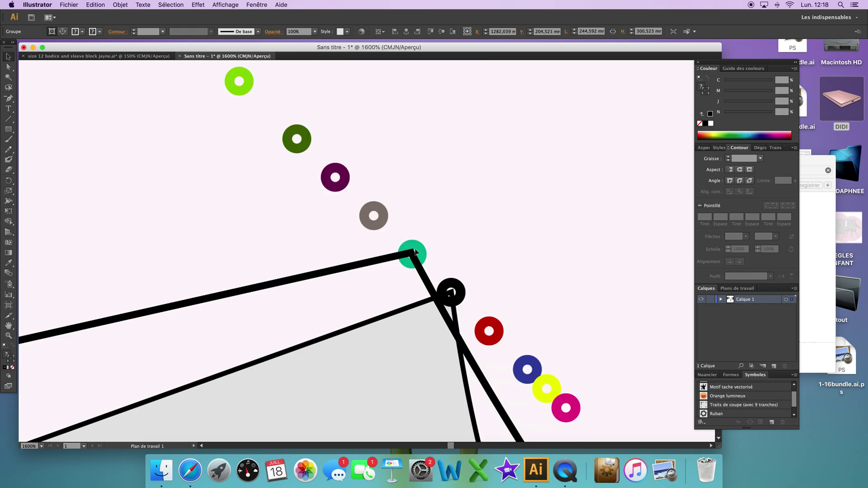
Step: Select only the neck-shoulder anchor point of the top stacked right bodice outline and move it to the dark purple grading dot
key("super+minus")
key("super+minus")
key("super+minus")
key("super+minus")
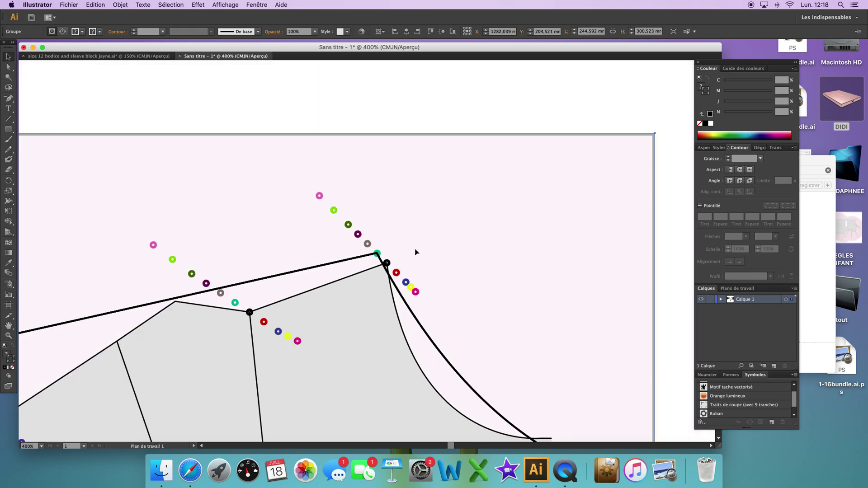
left_click(9, 67)
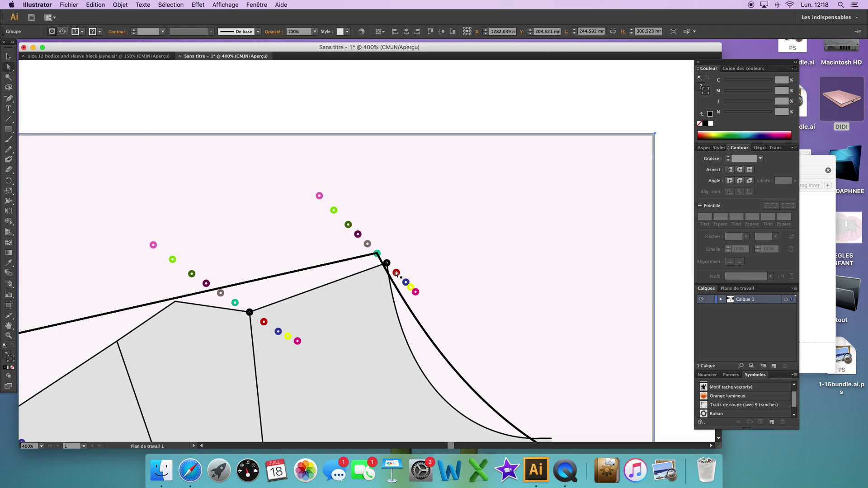
left_click(333, 263)
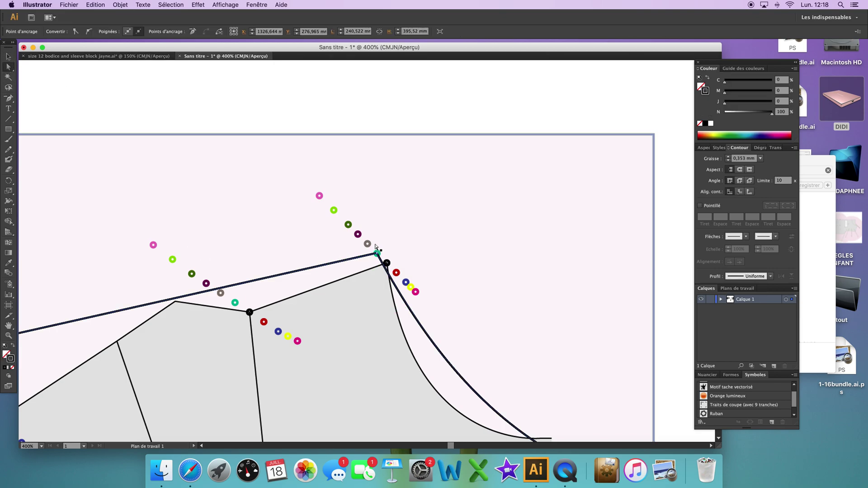
left_click_drag(377, 254, 378, 254)
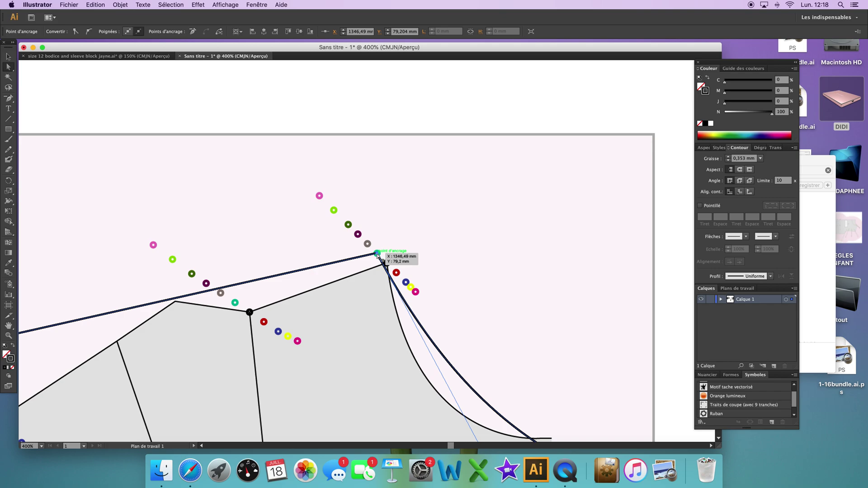
left_click_drag(377, 254, 358, 234)
Step: Move the neck-shoulder anchor point of another stacked right bodice outline from the teal dot to the grey-brown grading dot
key("super+plus")
key("super+plus")
key("super+plus")
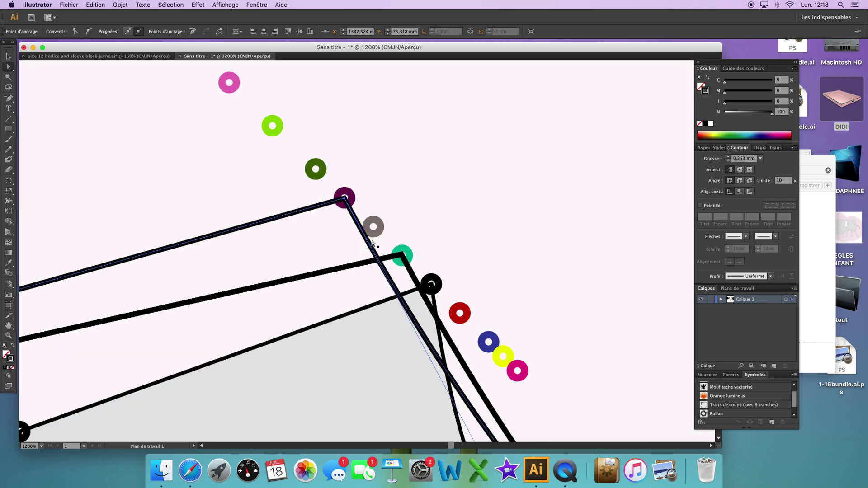
left_click(406, 266)
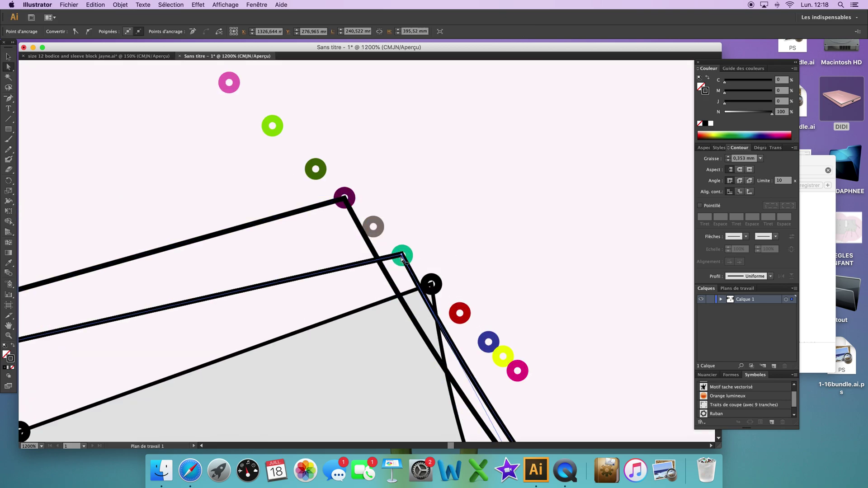
left_click(397, 251)
left_click_drag(397, 251, 373, 227)
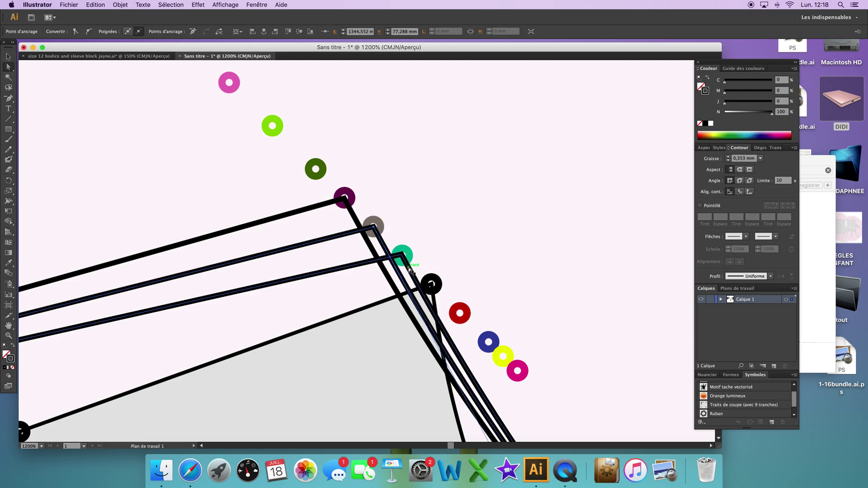
Step: Move the neck-shoulder anchor points of two more stacked outlines from the teal dot to the red and black grading dots
left_click(402, 256)
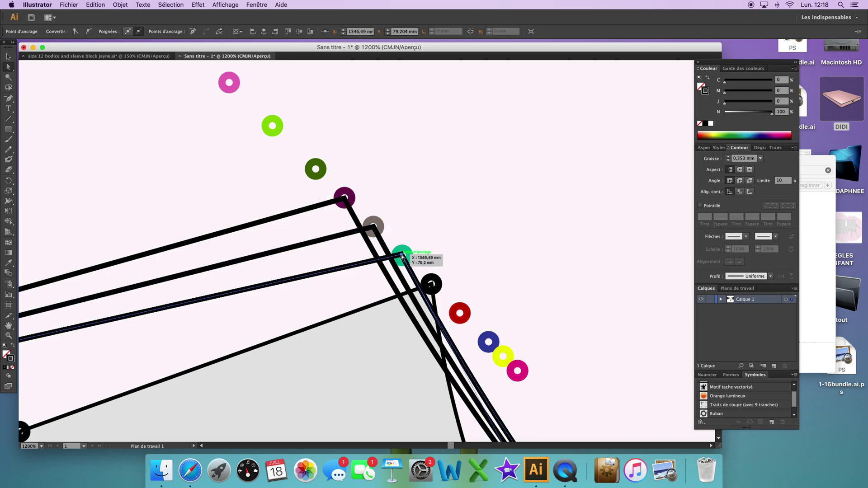
left_click_drag(401, 256, 460, 314)
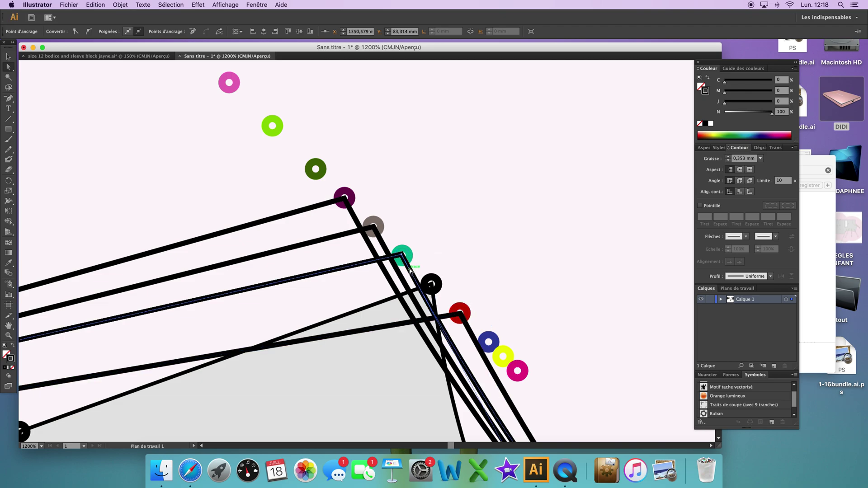
left_click_drag(402, 255, 432, 284)
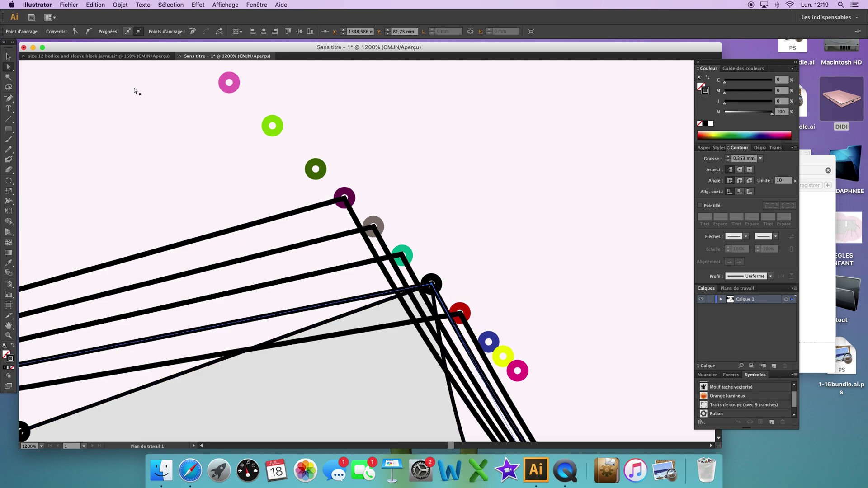
Step: Recolour the outermost graded outline dark purple by sampling its matching grading dot with the Eyedropper
left_click(8, 56)
left_click(270, 209)
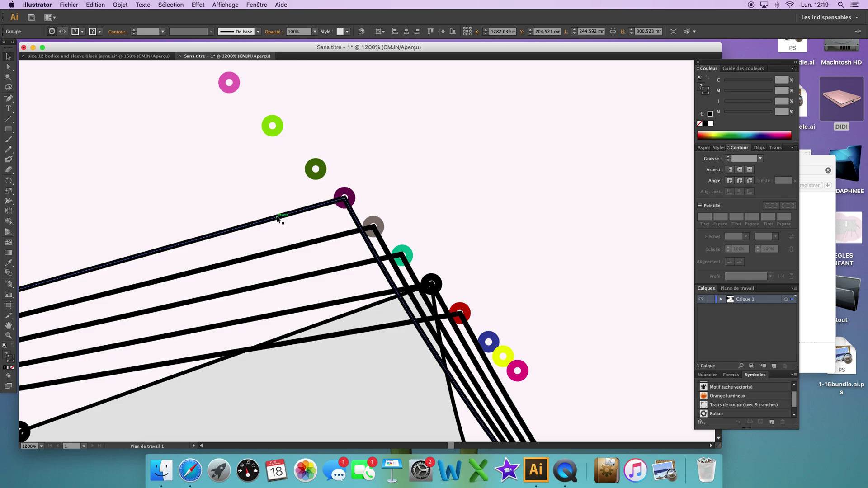
left_click(277, 218)
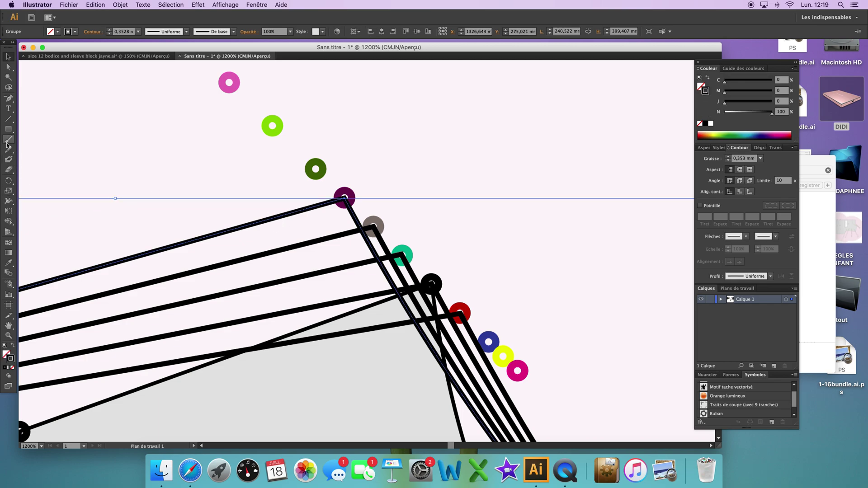
left_click(9, 263)
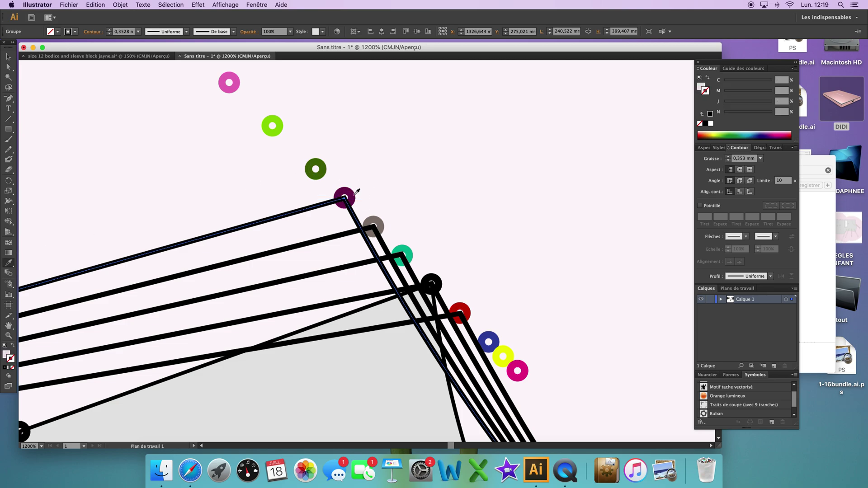
left_click(355, 194)
left_click(354, 194)
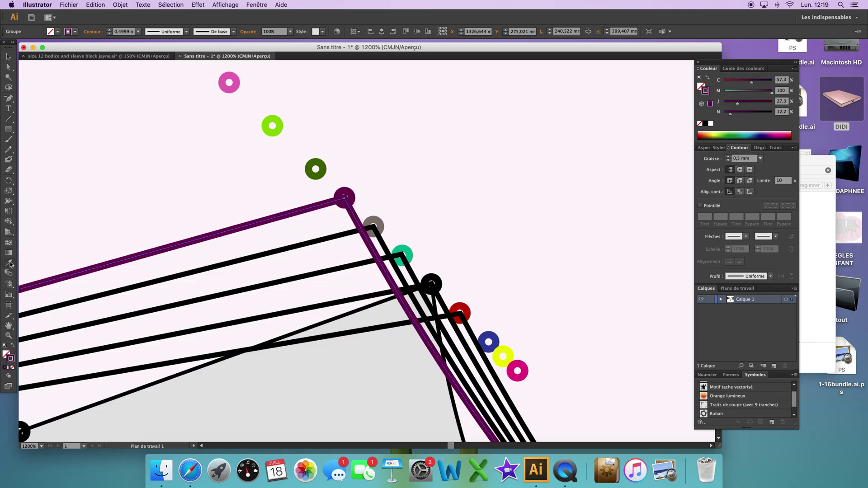
Step: Recolour the second graded outline grey-brown by sampling its matching grading dot with the Eyedropper
key("v")
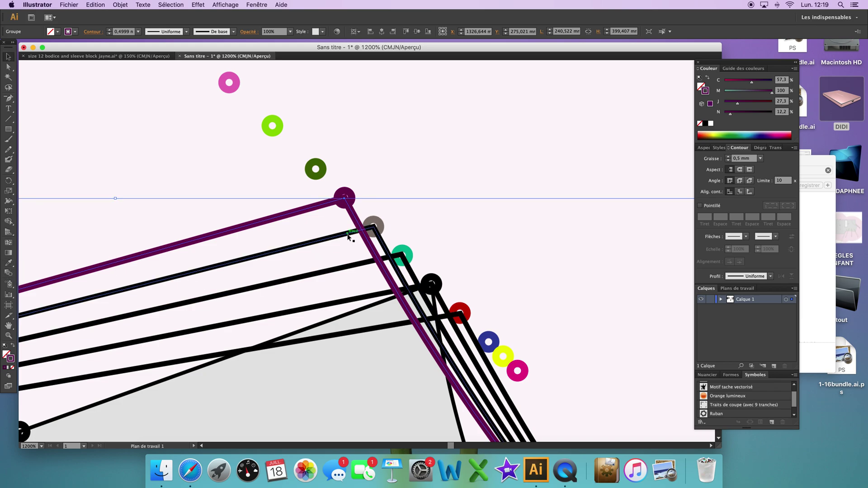
left_click(348, 237)
left_click(8, 263)
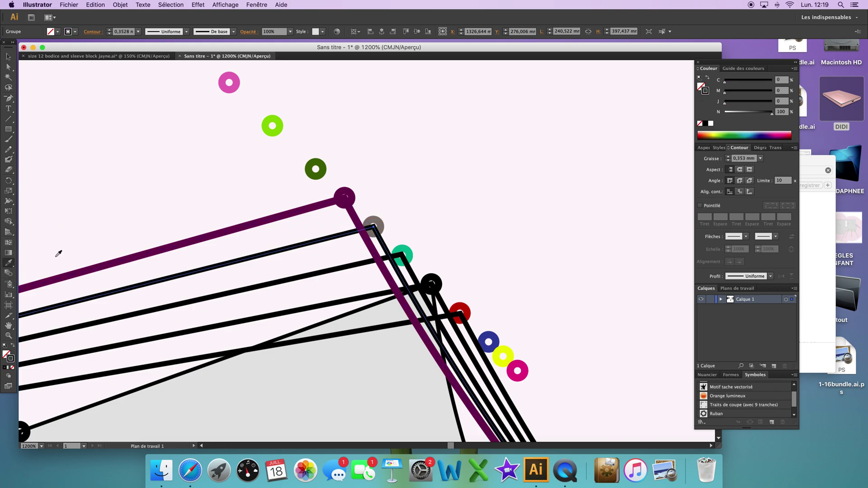
left_click(381, 219)
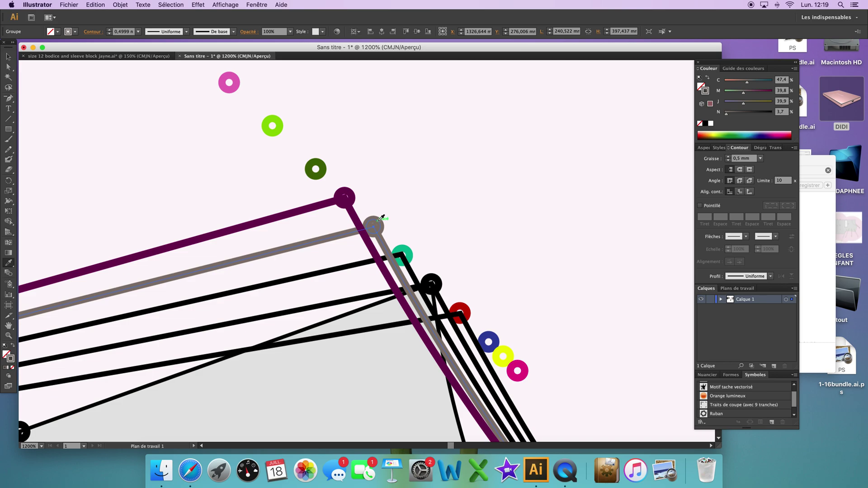
Step: Recolour the outline ending at the teal grading dot by sampling that dot's colour with the Eyedropper
key("v")
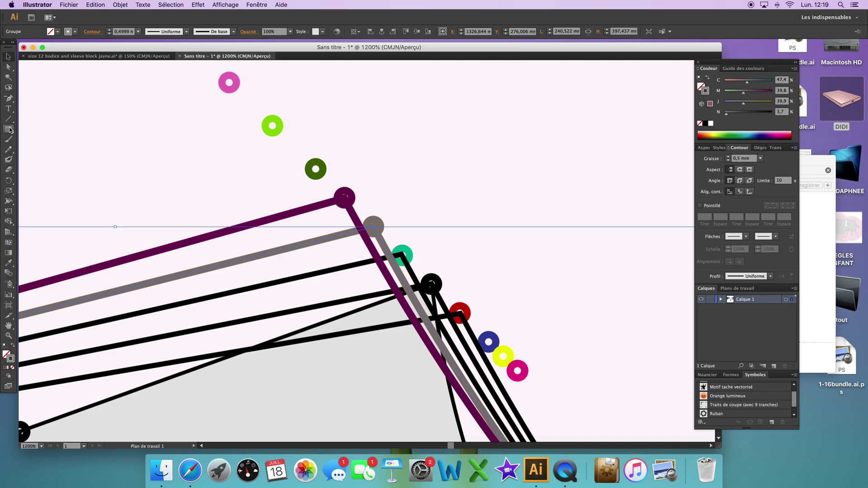
left_click(410, 273)
left_click(7, 264)
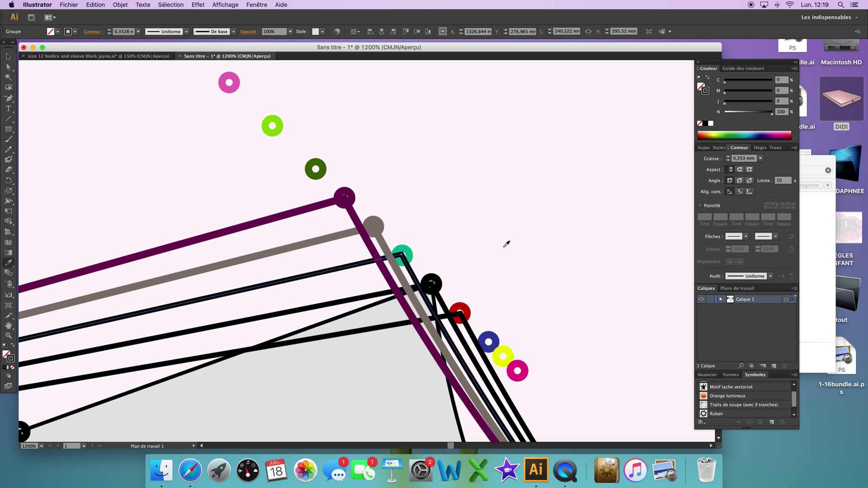
left_click(412, 250)
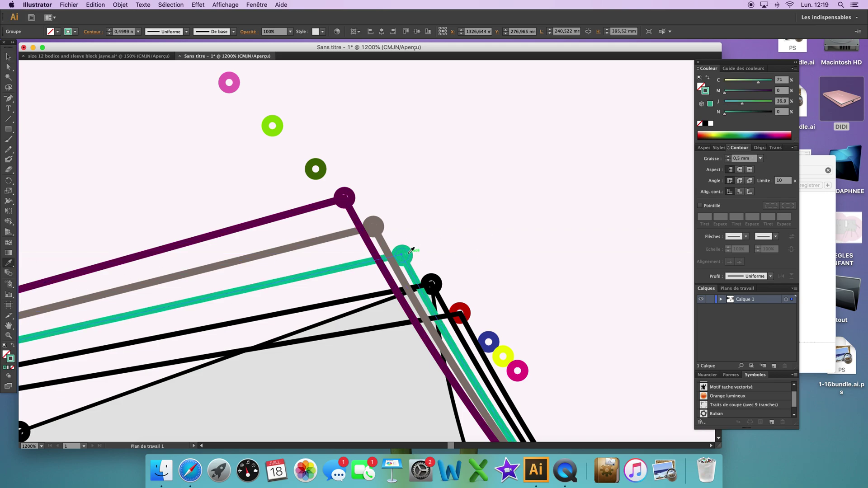
Step: Recolour the innermost graded outline red by sampling its matching grading dot with the Eyedropper
key("v")
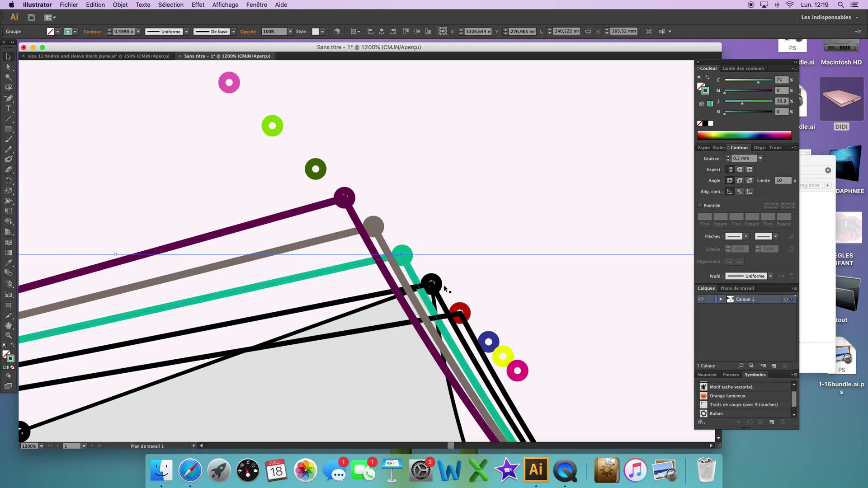
left_click(472, 332)
left_click(8, 263)
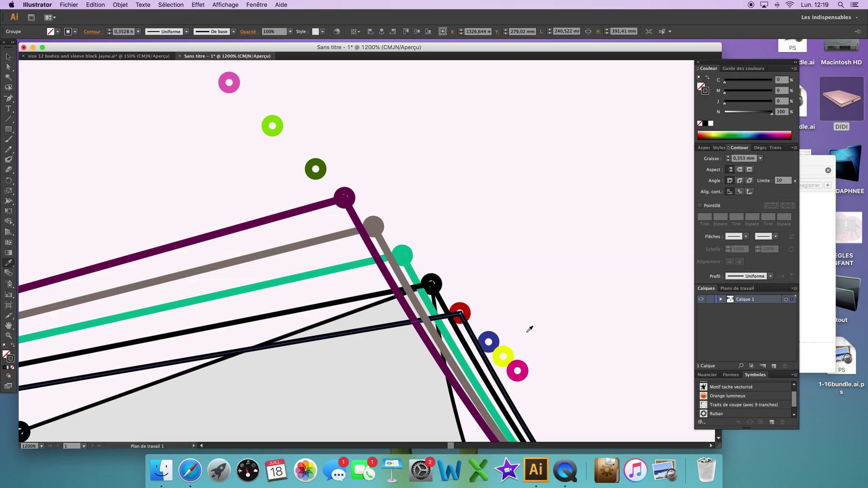
left_click(468, 311)
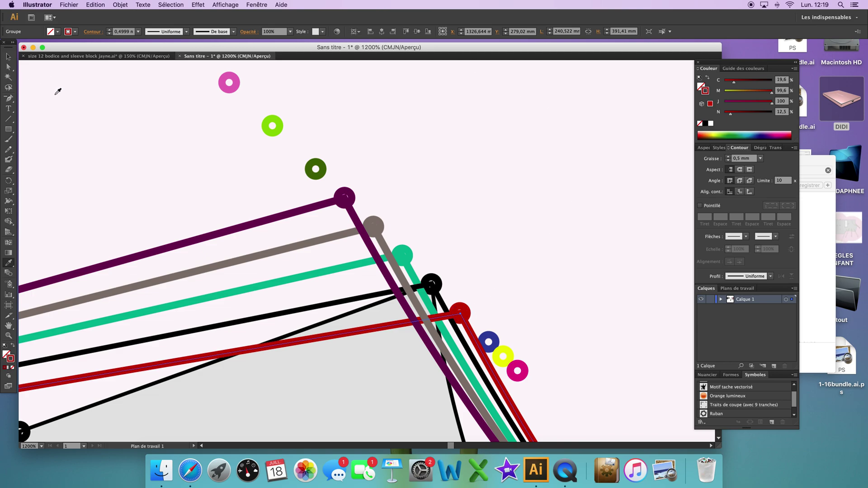
Step: Move the grading diagram about 160 mm left and 10 mm down, clear of the graded right bodice outlines, and deselect it
key("super+minus")
key("super+minus")
key("super+minus")
key("super+minus")
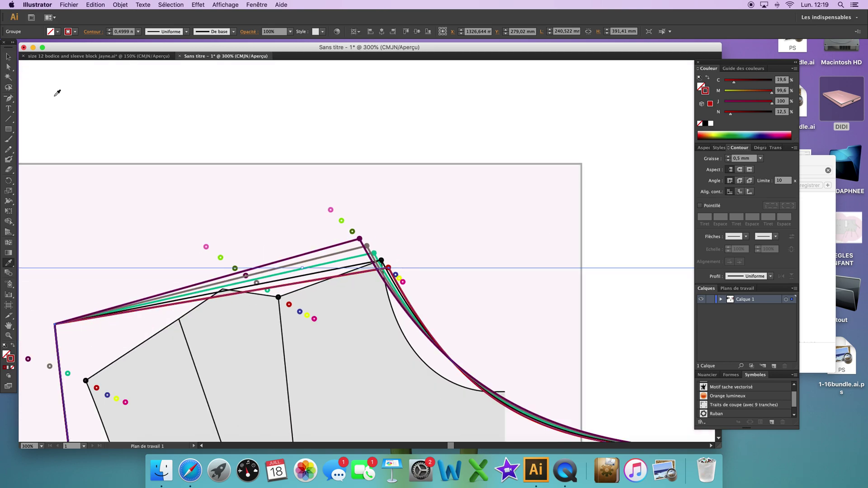
left_click(8, 56)
left_click(185, 124)
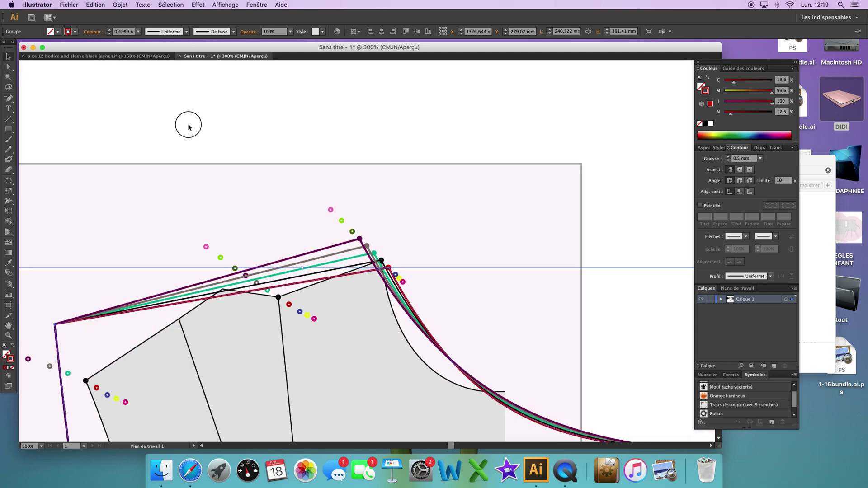
scroll(335, 257, "left", 2)
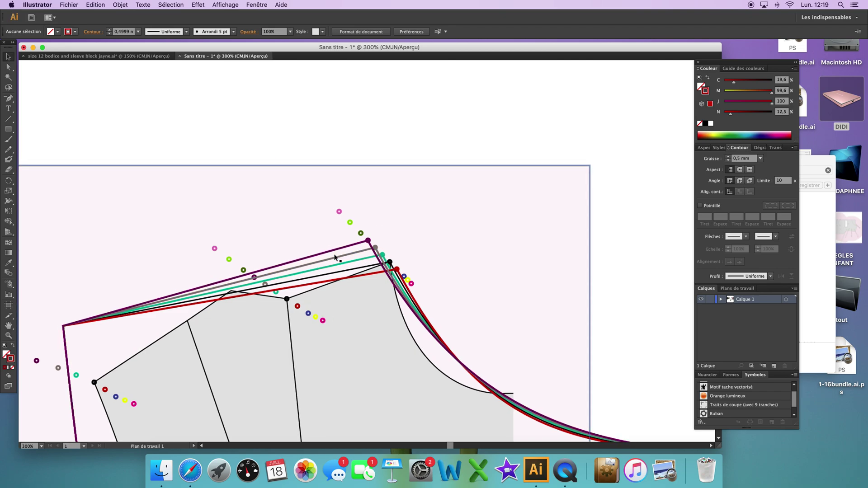
key("super+minus")
scroll(334, 256, "right", 10)
scroll(335, 257, "left", 8)
scroll(335, 257, "down", 6)
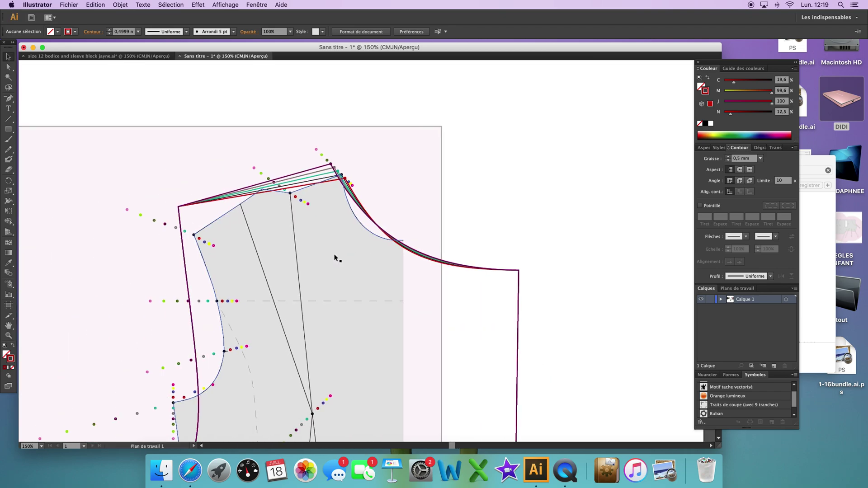
left_click_drag(325, 281, 52, 304)
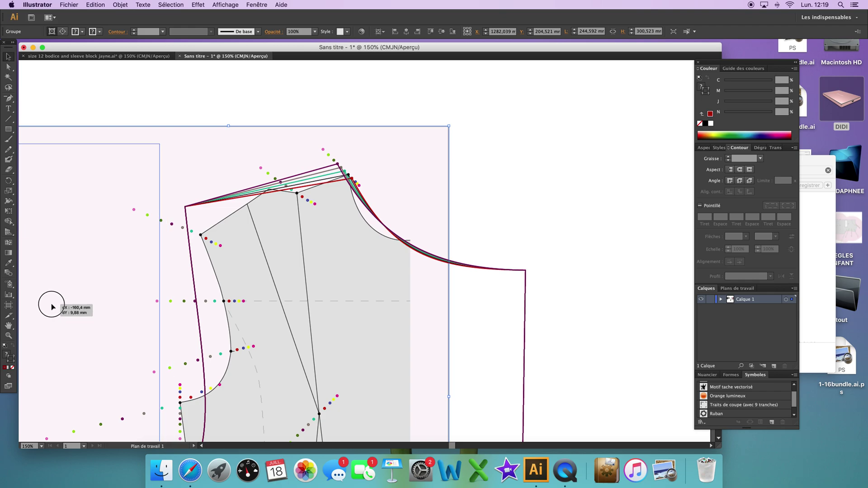
left_click(460, 198)
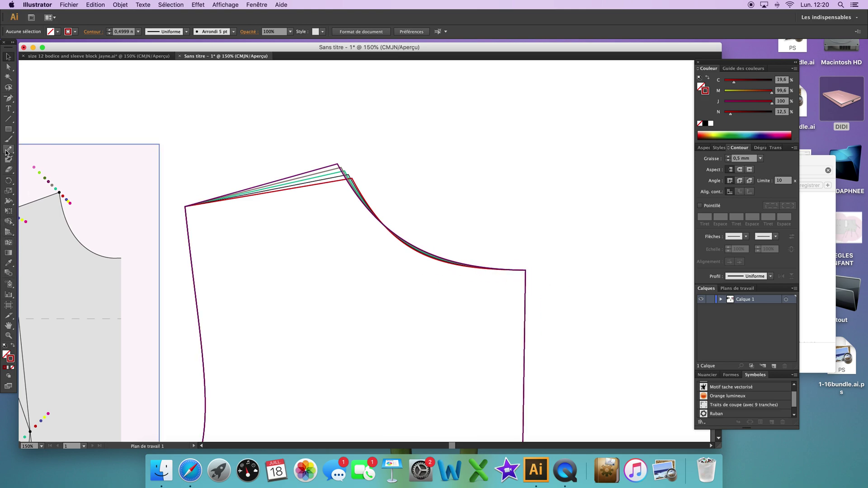
Step: Draw a horizontal reference line about 130 mm long leftward from the outlines' centre neck corner, and delete it
left_click(8, 119)
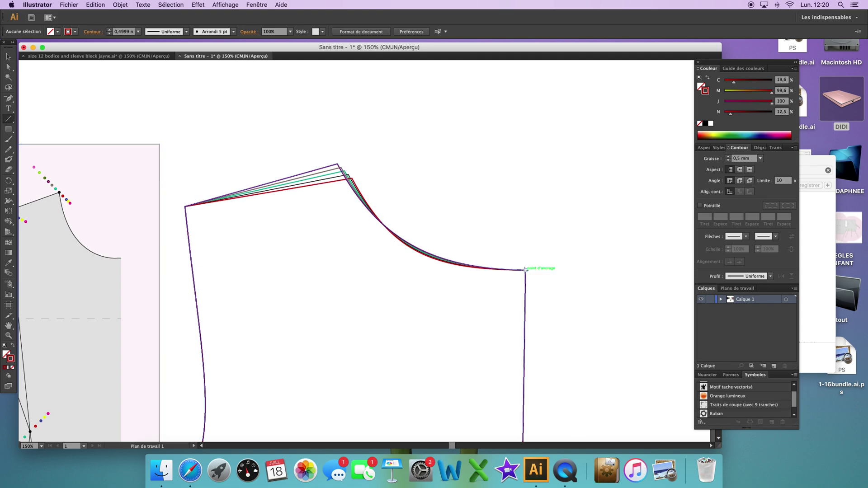
left_click_drag(525, 270, 290, 264)
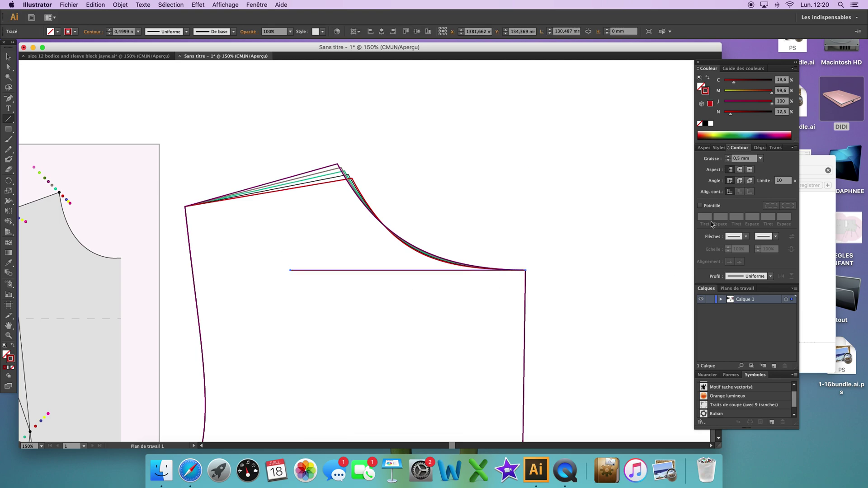
left_click(8, 57)
key("Delete")
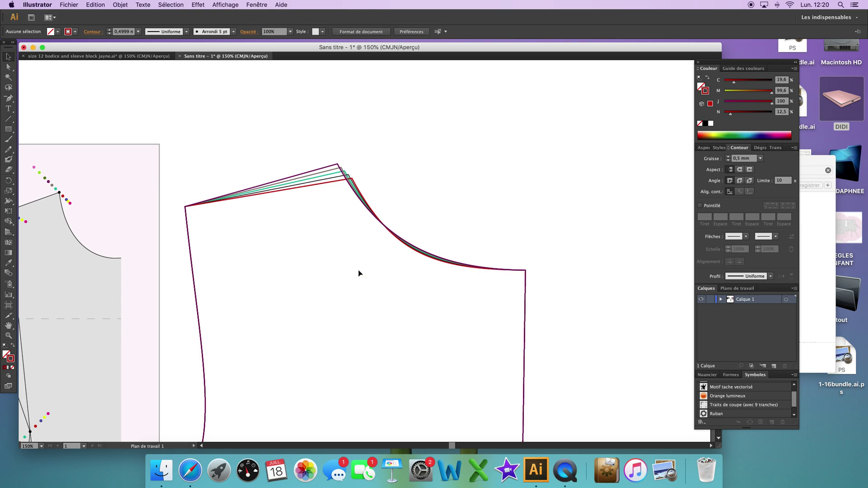
scroll(317, 284, "left", 5)
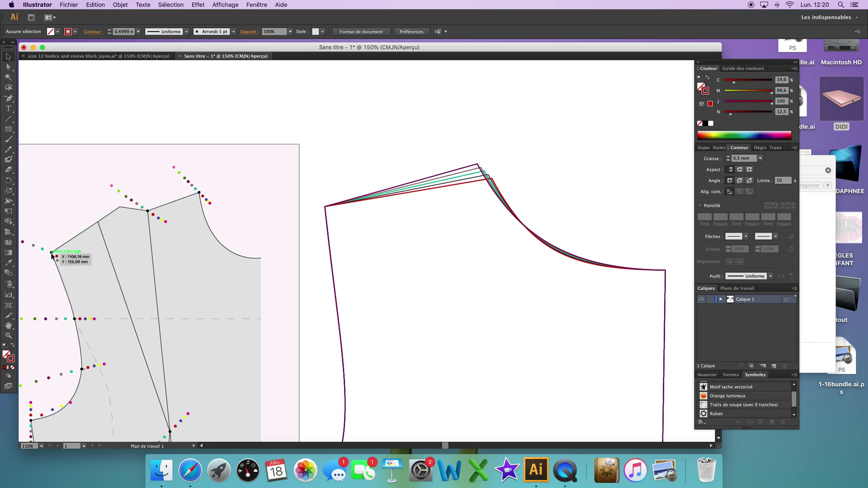
Step: Move the grading diagram so the teal dot in its shoulder-tip row sits on the stacked outlines' outer shoulder corner
left_click_drag(52, 254, 335, 220)
key("super+plus")
key("super+plus")
key("super+plus")
key("super+plus")
key("super+plus")
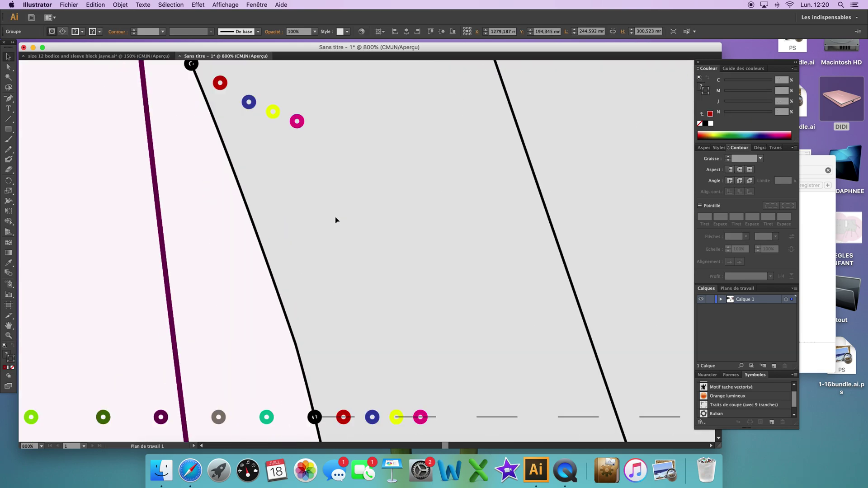
scroll(335, 220, "up", 10)
scroll(335, 221, "left", 15)
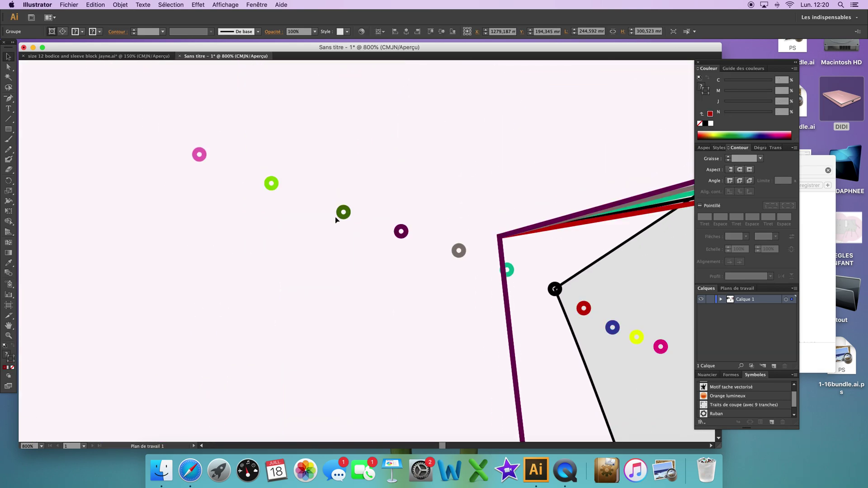
left_click_drag(507, 270, 530, 275)
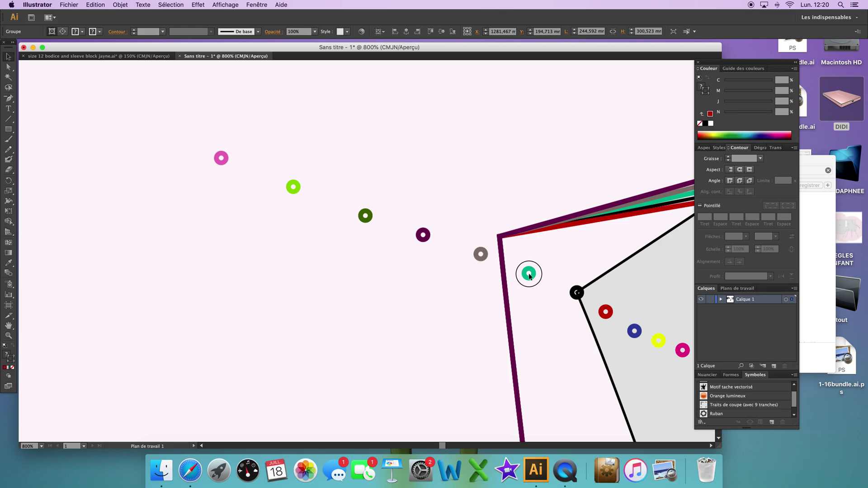
left_click_drag(530, 276, 500, 241)
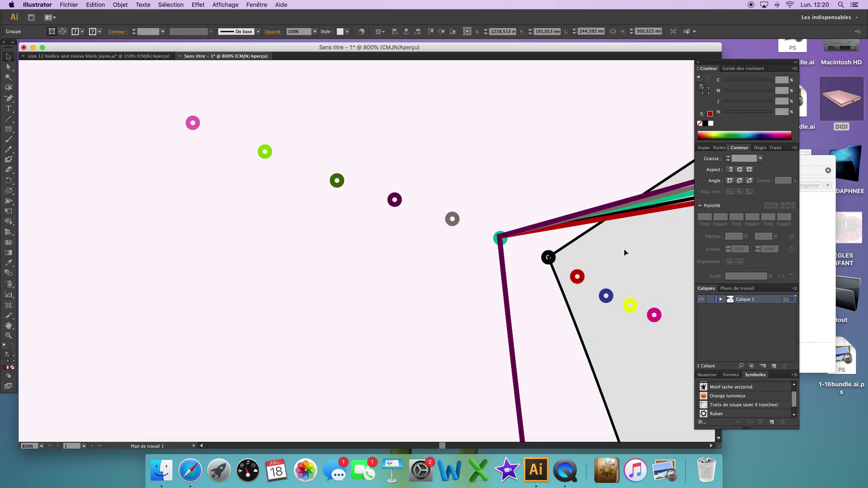
Step: Shift the purple, grey, red and black outlines' outer shoulder corner points onto the grading dots of matching colour
scroll(624, 248, "right", 8)
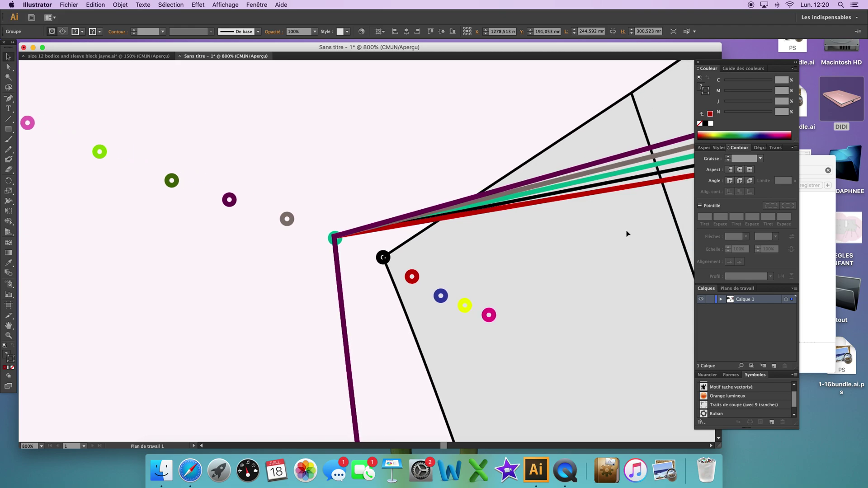
left_click(8, 67)
left_click(334, 238)
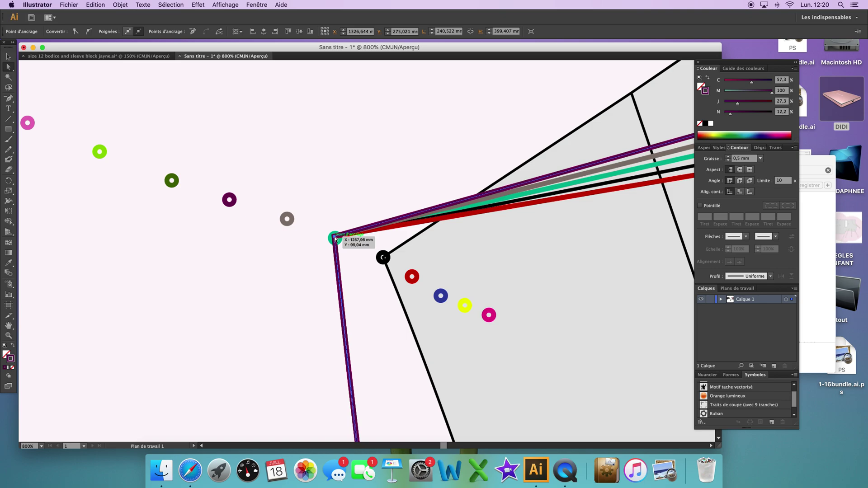
left_click_drag(335, 237, 229, 199)
left_click(335, 238)
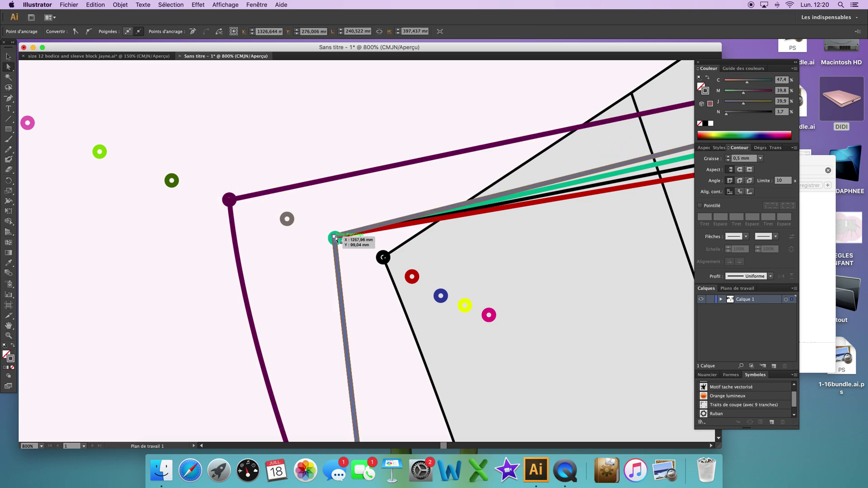
left_click_drag(335, 238, 286, 219)
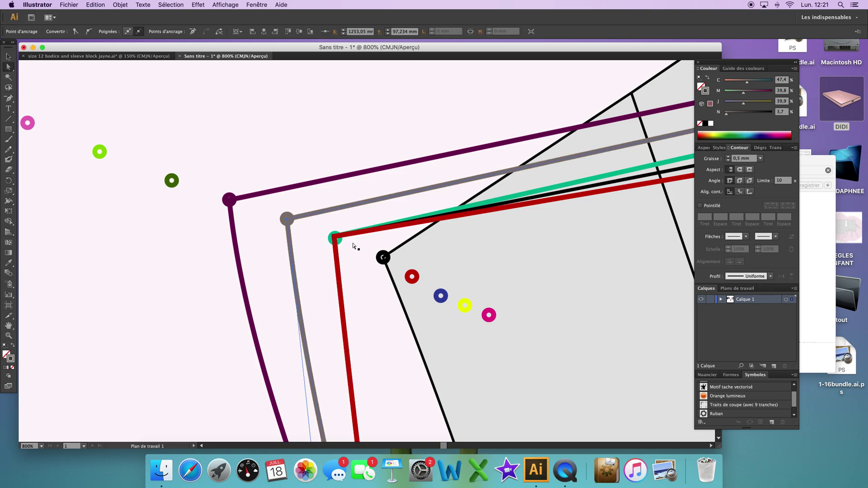
left_click_drag(336, 237, 412, 278)
left_click(335, 238)
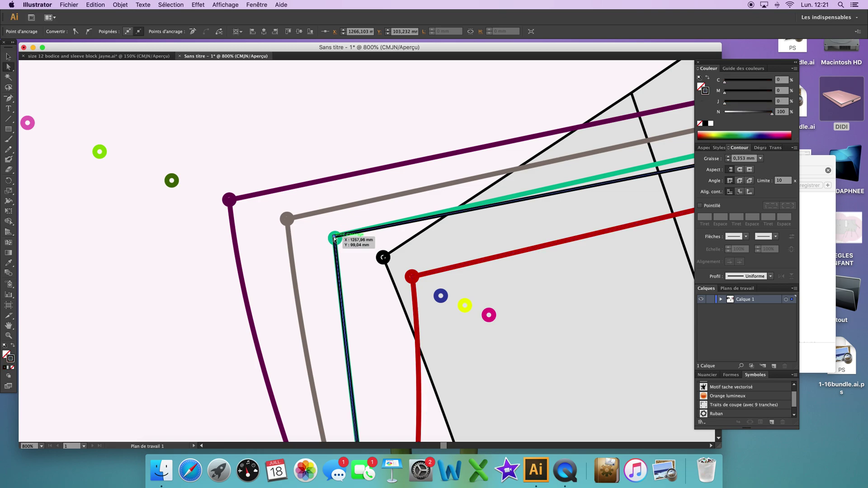
left_click_drag(334, 238, 383, 258)
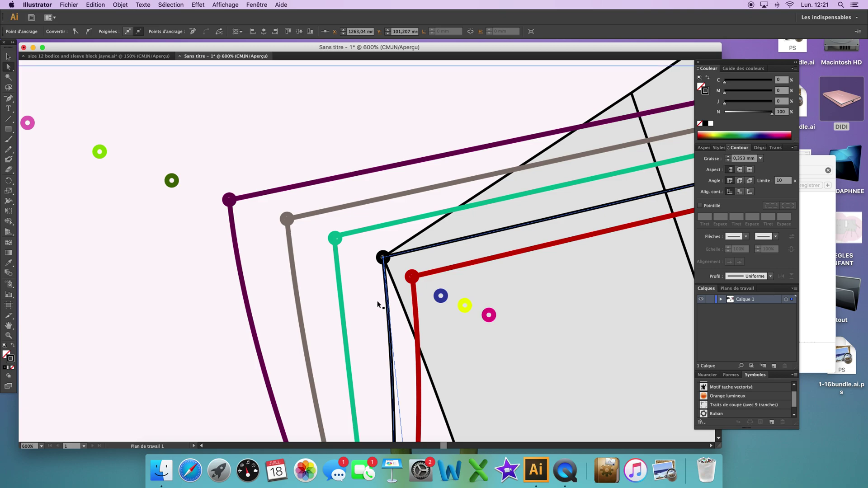
Step: Move the grading diagram about 274 mm left and 22 mm up, clear of the graded bodice outlines
key("super+minus")
key("super+minus")
key("super+minus")
key("super+minus")
scroll(379, 306, "down", 2)
scroll(379, 305, "down", 1)
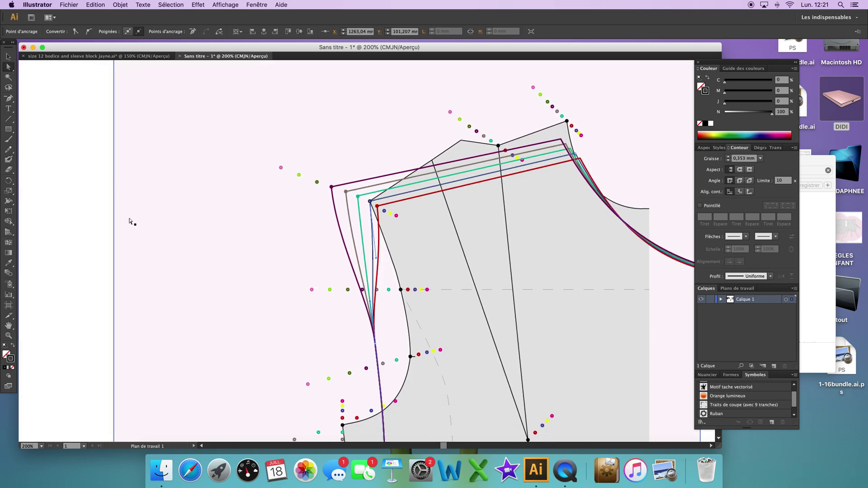
key("super+minus")
key("super+minus")
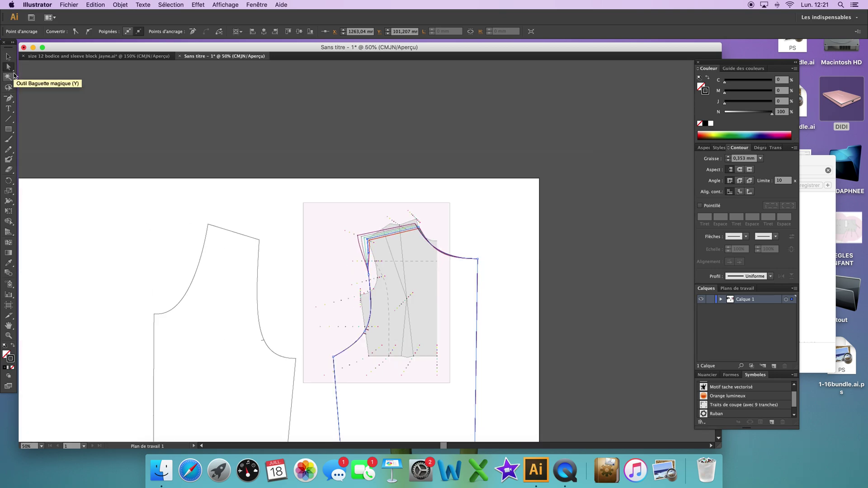
left_click(8, 57)
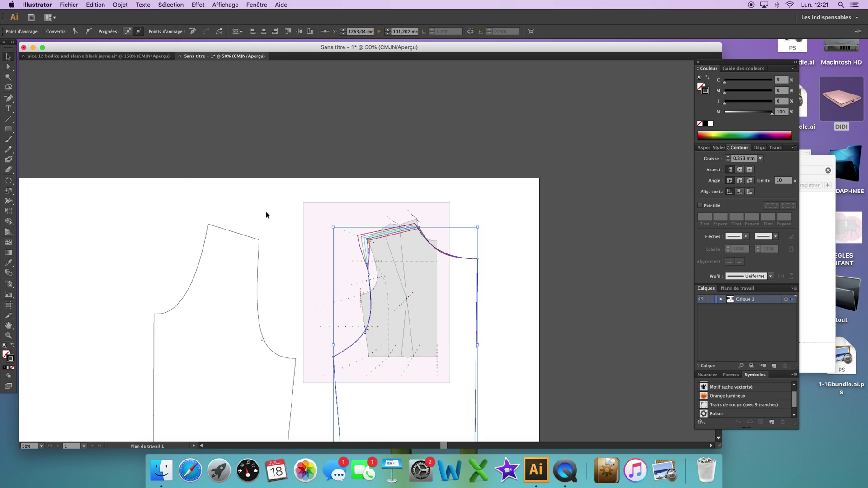
left_click_drag(345, 304, 181, 291)
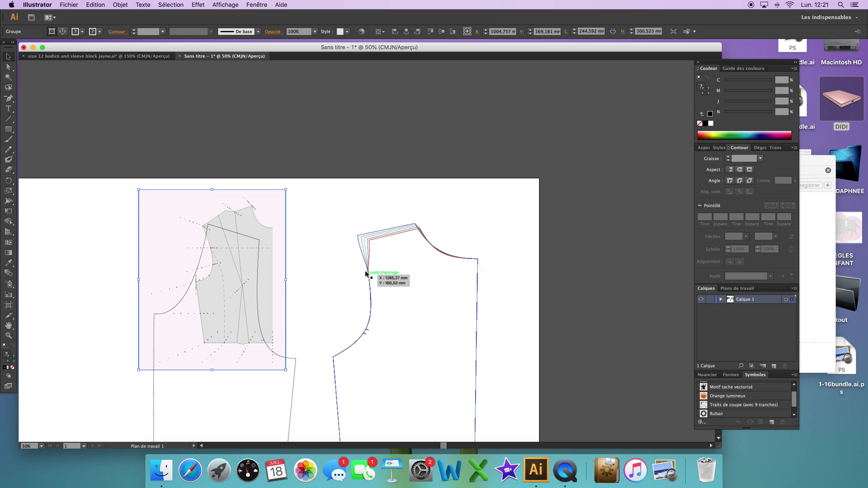
Step: Move the grading diagram about 282 mm right and 56 mm down, bringing its dots over the outlines' upper armhole
left_click_drag(281, 225, 409, 271)
key("super+plus")
key("super+plus")
key("super+plus")
key("super+plus")
key("super+plus")
key("super+plus")
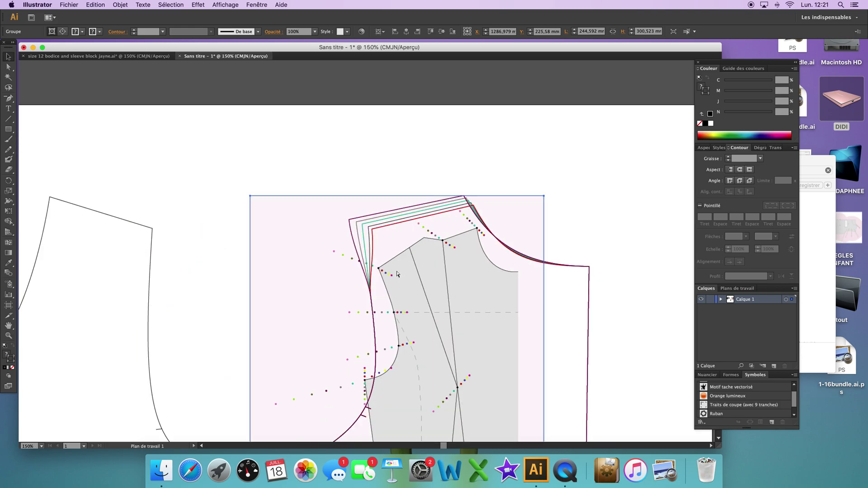
key("super+plus")
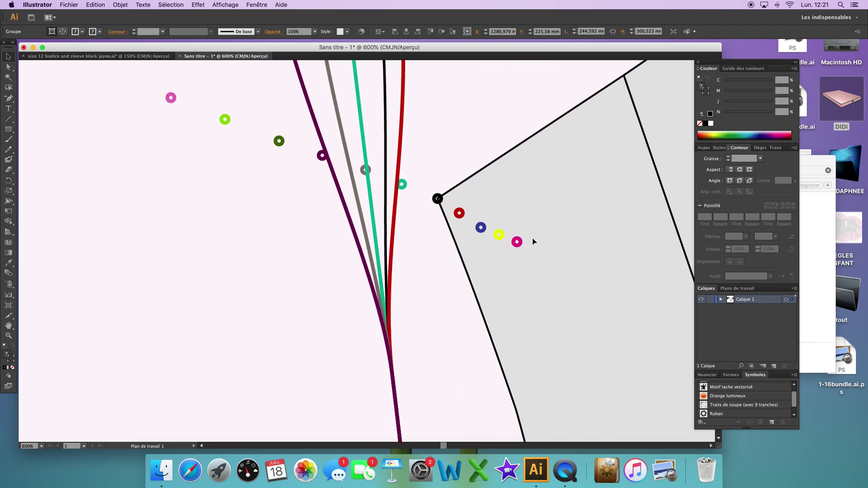
scroll(533, 240, "down", 5)
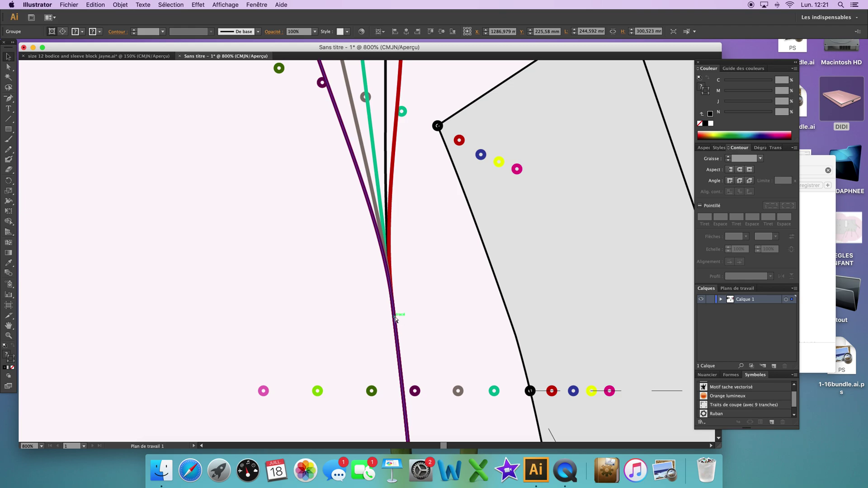
Step: Align the teal dot in the diagram's dashed-line row with the outlines' shared upper armhole anchor point
left_click(402, 349)
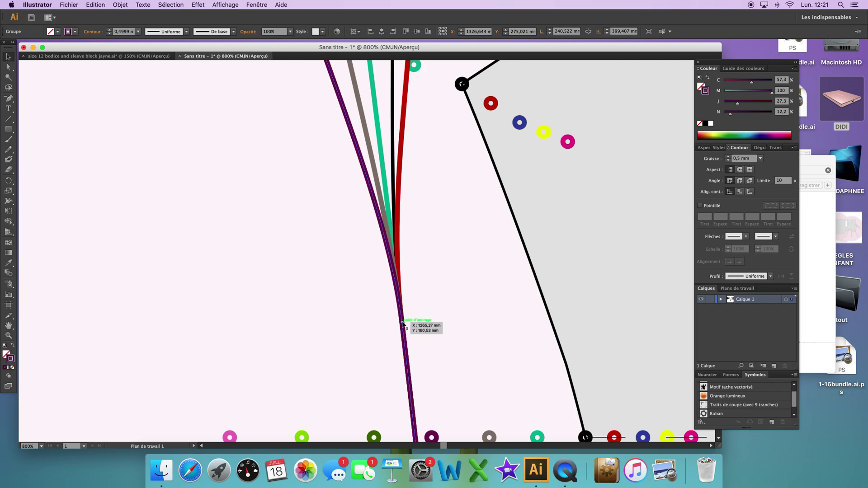
scroll(514, 326, "down", 2)
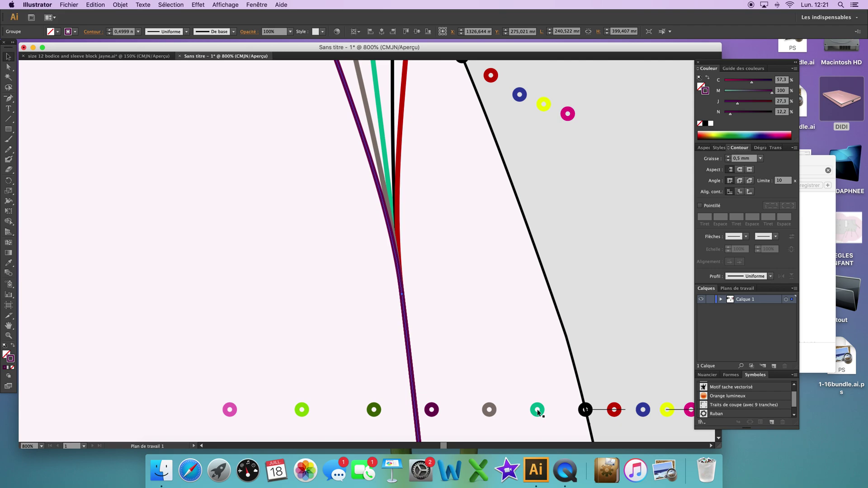
left_click_drag(538, 412, 402, 295)
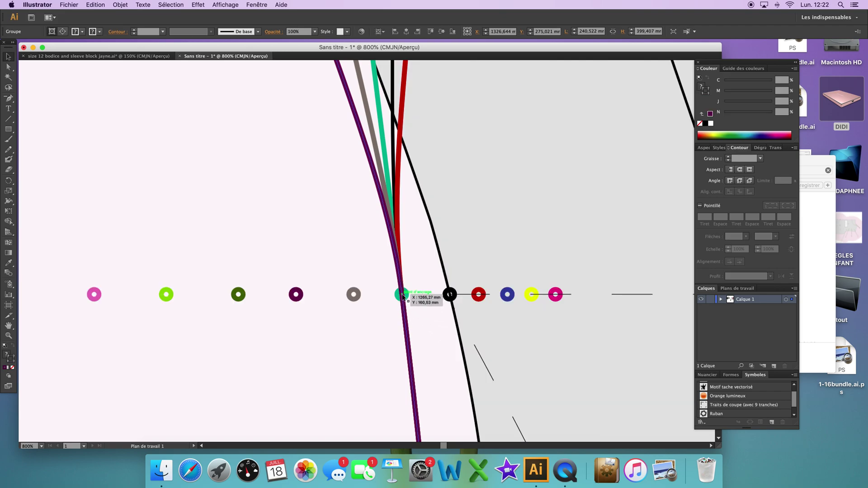
left_click(405, 320)
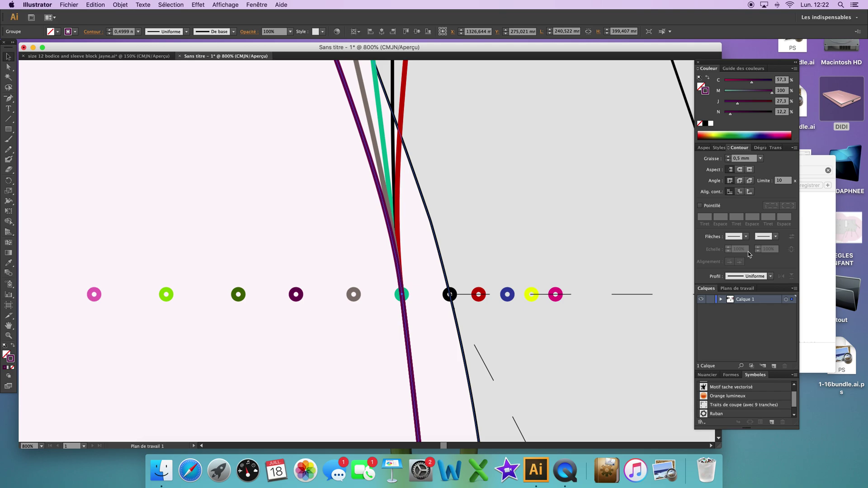
left_click(511, 220)
Step: Shift the purple, grey, red and black outlines' upper armhole anchor points onto their matching dots in the dashed-line row
left_click(8, 66)
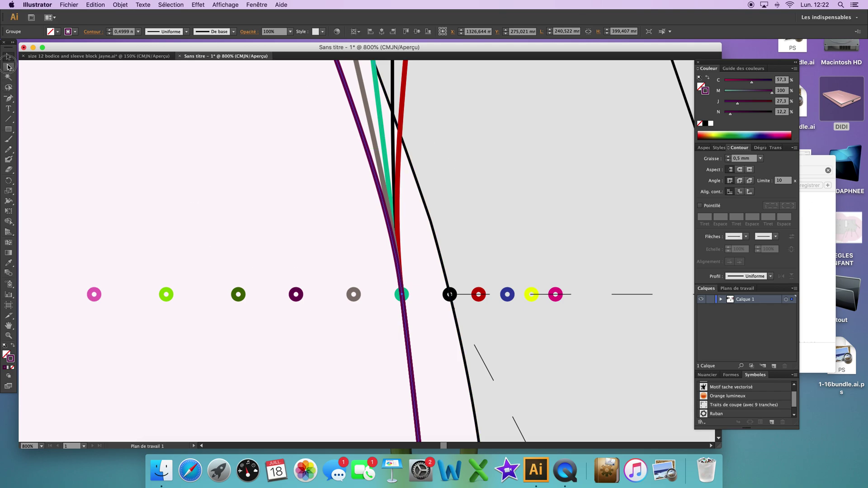
left_click(340, 229)
left_click(378, 191)
left_click_drag(401, 295, 296, 295)
left_click(401, 295)
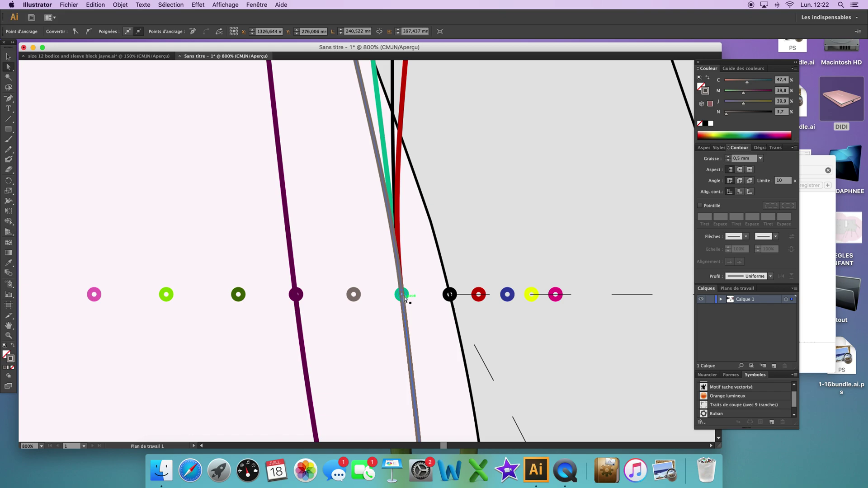
left_click_drag(402, 295, 478, 294)
left_click(401, 295)
left_click_drag(402, 294, 449, 294)
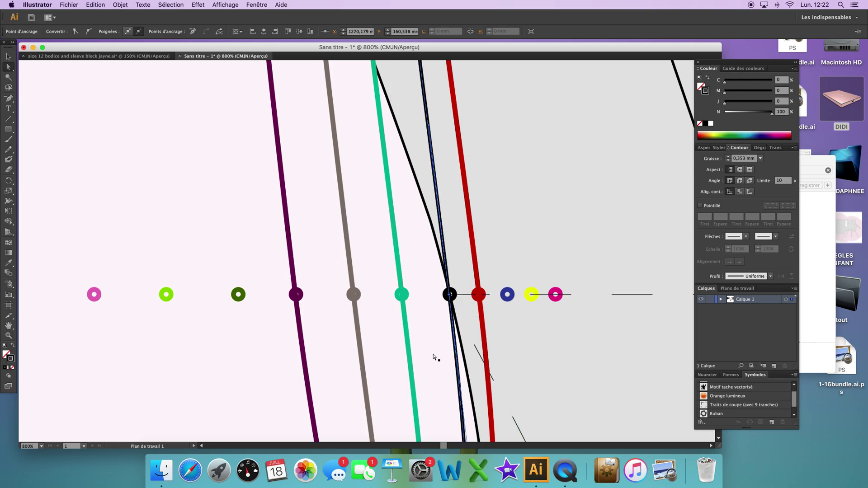
Step: Deselect the outlines and move the grading diagram about 220 mm left and 18 mm up, clear of the armhole curves
scroll(433, 357, "down", 6)
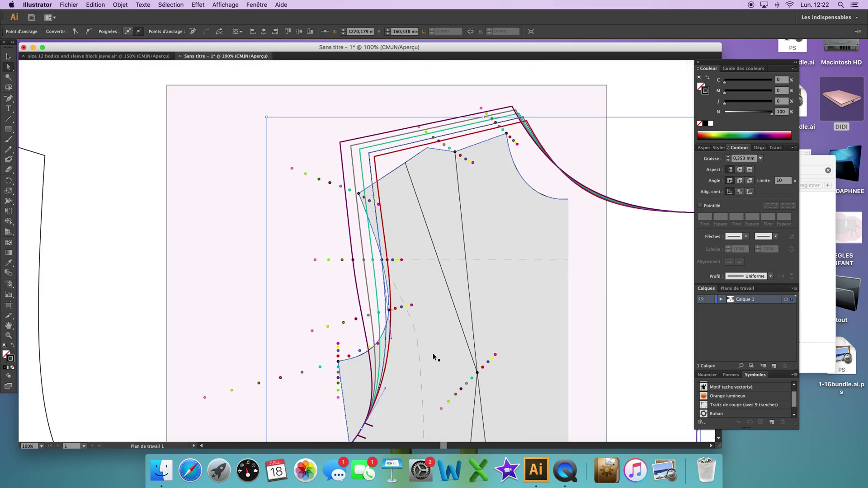
scroll(433, 357, "down", 1)
scroll(433, 357, "left", 1)
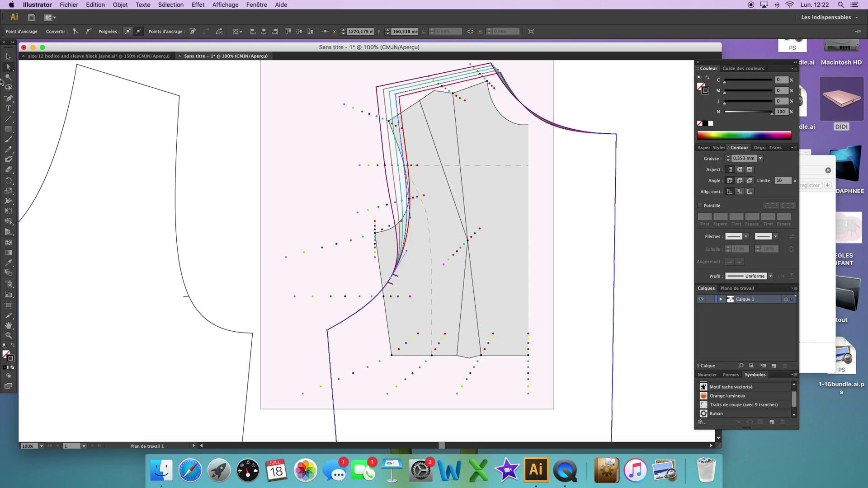
key("v")
left_click(219, 193)
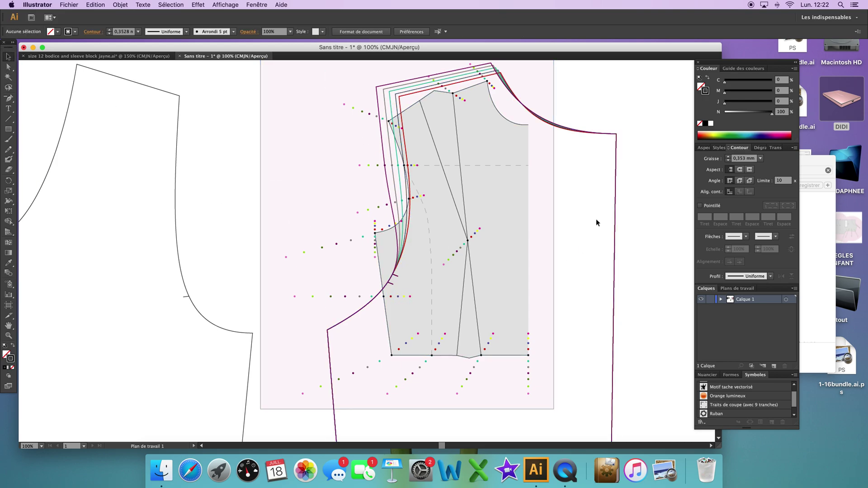
key("super+minus")
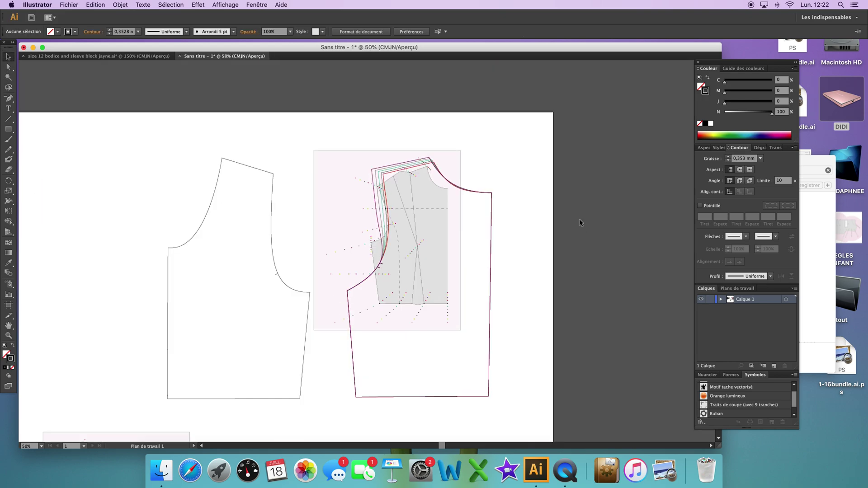
left_click_drag(349, 232, 218, 222)
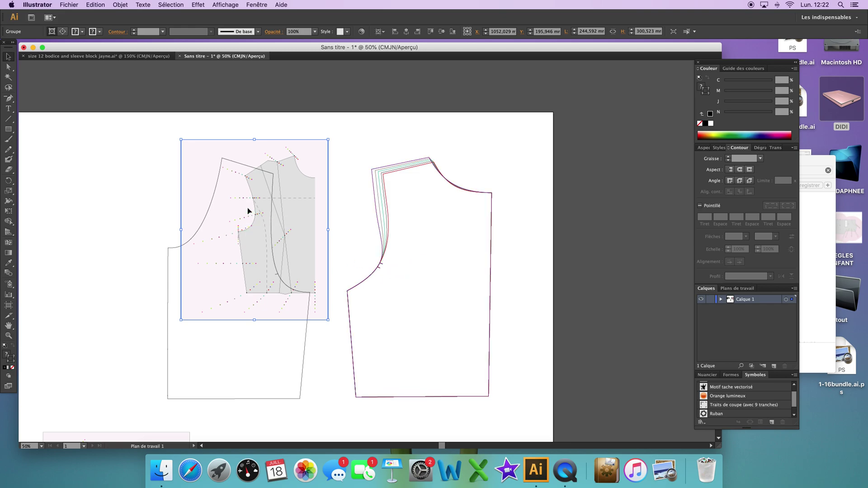
Step: Move the grading diagram about 188 mm right and 79 mm down, bringing its armhole notch dot row close to the outlines' notch marks
left_click_drag(255, 221, 350, 258)
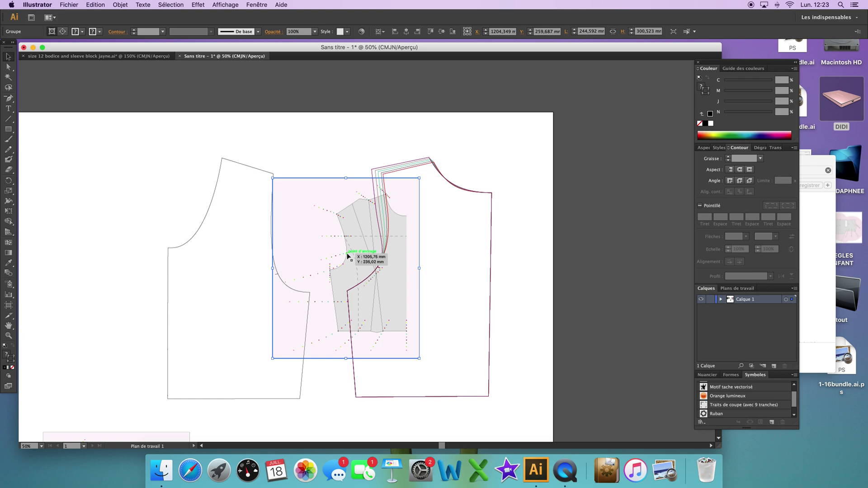
left_click_drag(347, 257, 348, 256)
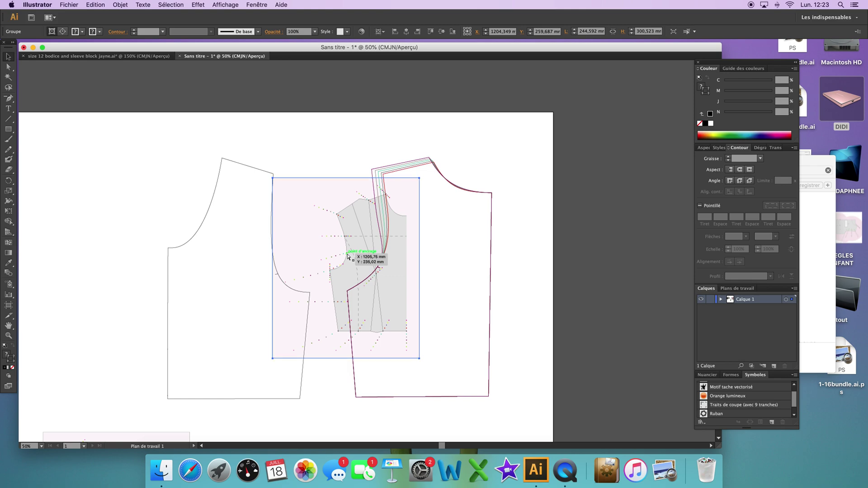
key("super+equal")
key("super+equal")
key("super+equal")
key("super+equal")
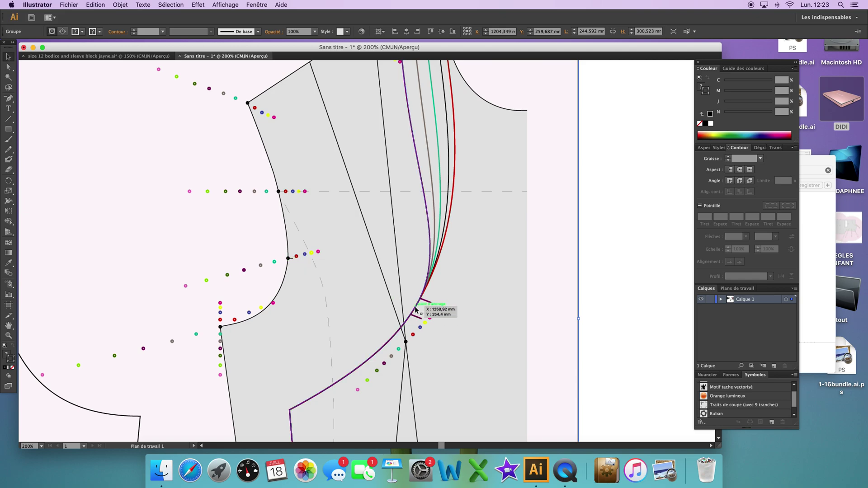
scroll(416, 311, "down", 2)
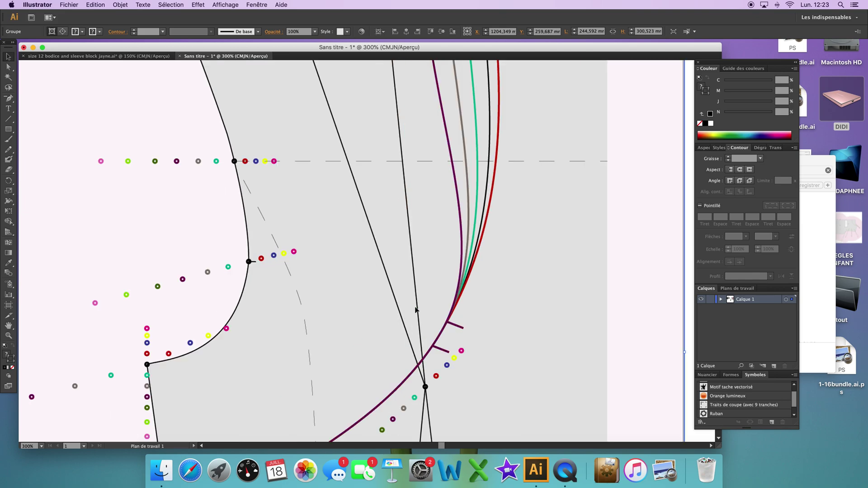
key("super+plus")
scroll(53, 340, "left", 15)
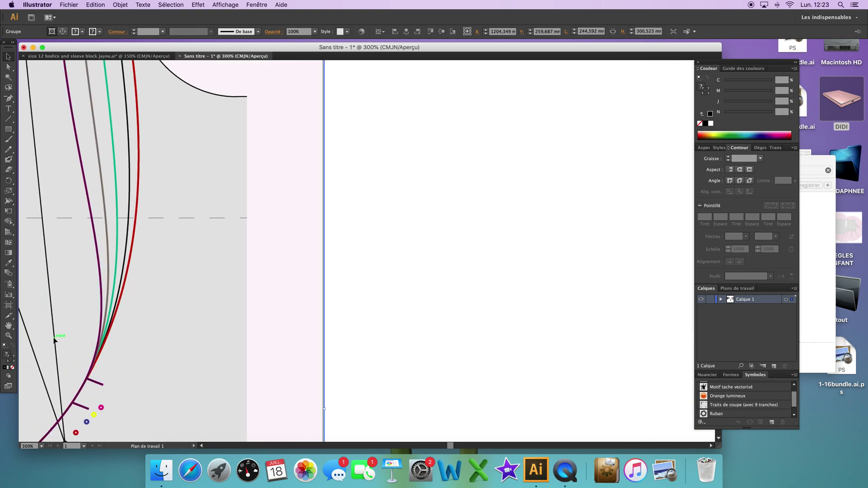
scroll(53, 340, "left", 4)
scroll(54, 341, "down", 2)
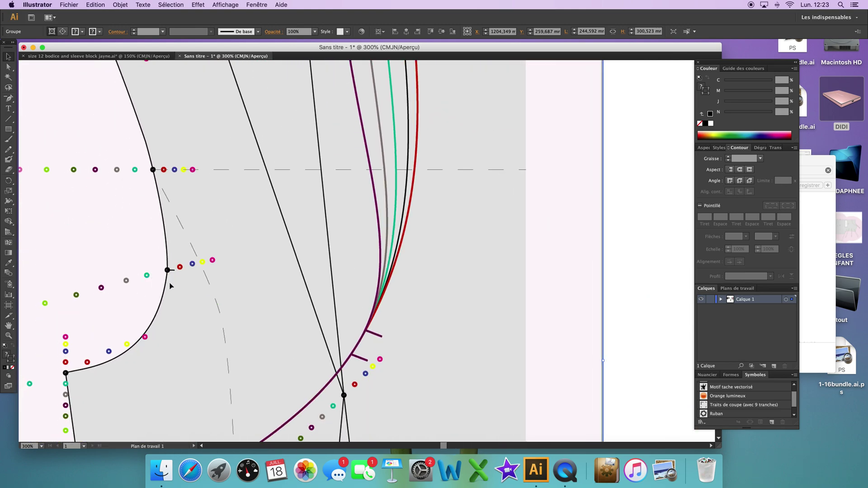
left_click_drag(167, 279, 297, 335)
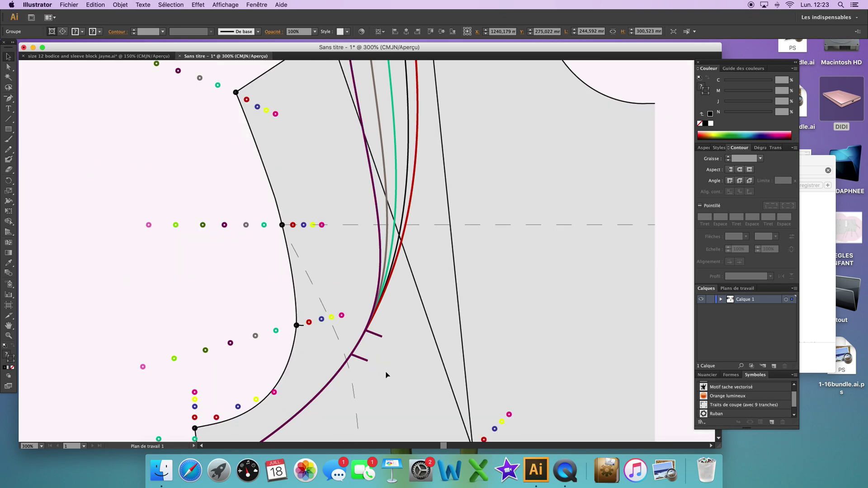
Step: Align the teal dot in the diagram's armhole notch row with the outlines' shared anchor point between the two notch marks
left_click(361, 345)
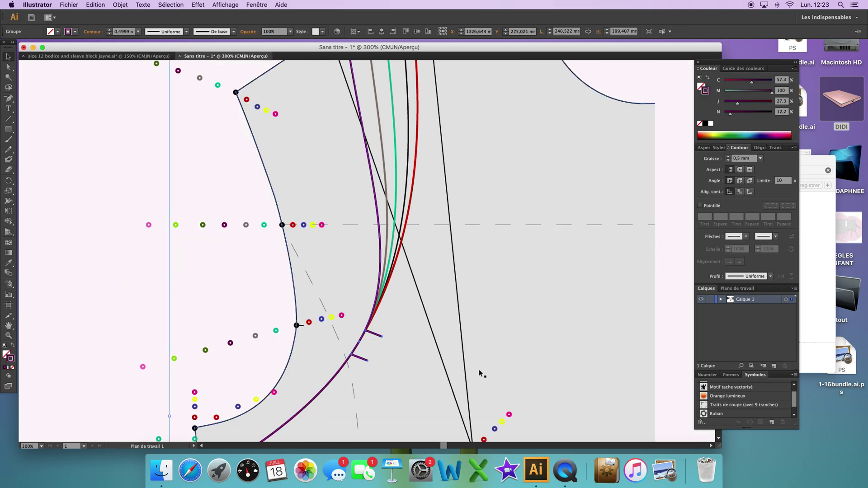
key("super+equal")
key("super+equal")
key("super+equal")
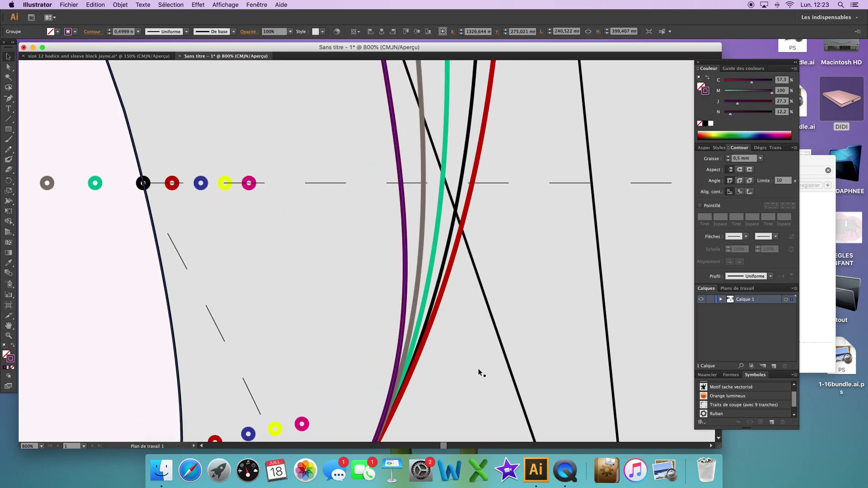
scroll(478, 368, "up", 3)
scroll(478, 368, "down", 2)
scroll(478, 368, "left", 1)
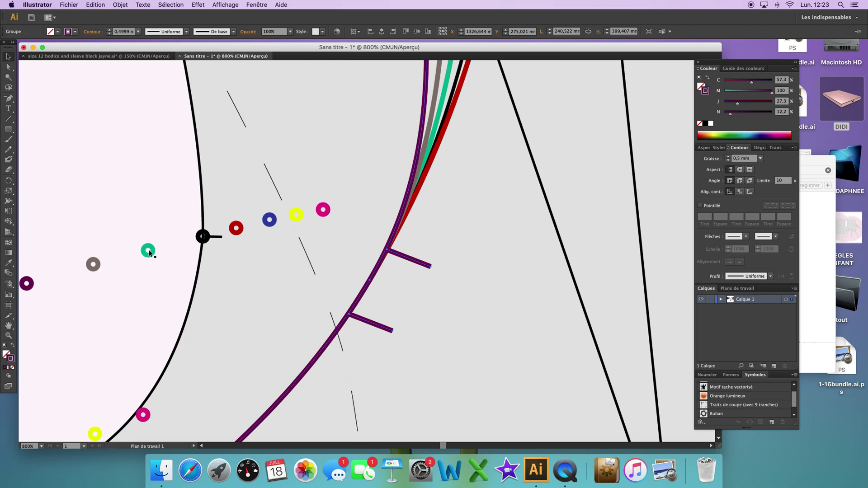
left_click_drag(148, 252, 370, 283)
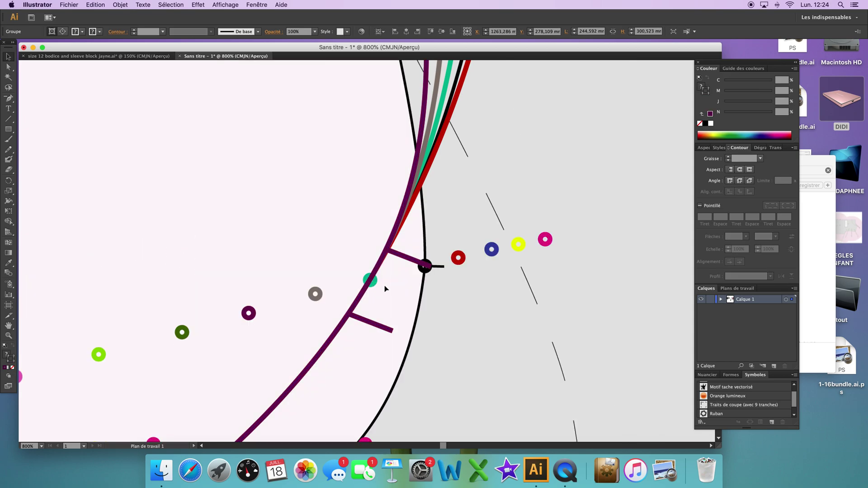
Step: Shift the purple outline's armhole anchor point together with its two notch marks onto the purple dot in the notch row
left_click(362, 295)
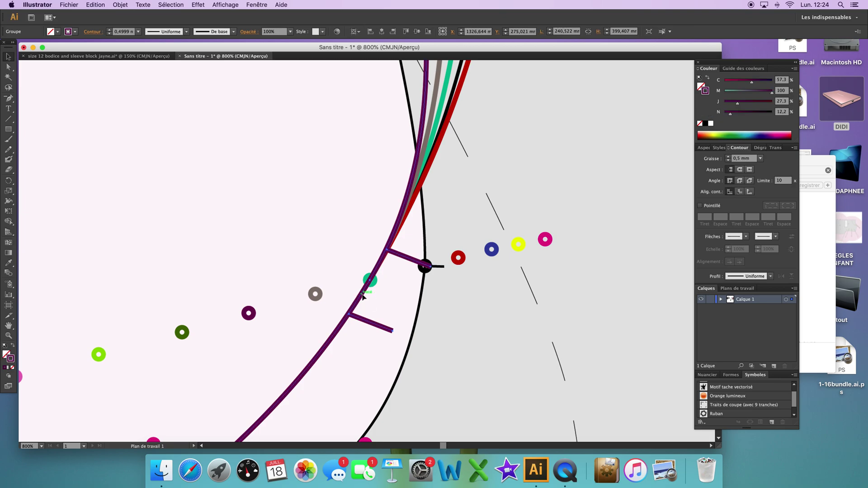
left_click(9, 68)
left_click(354, 386)
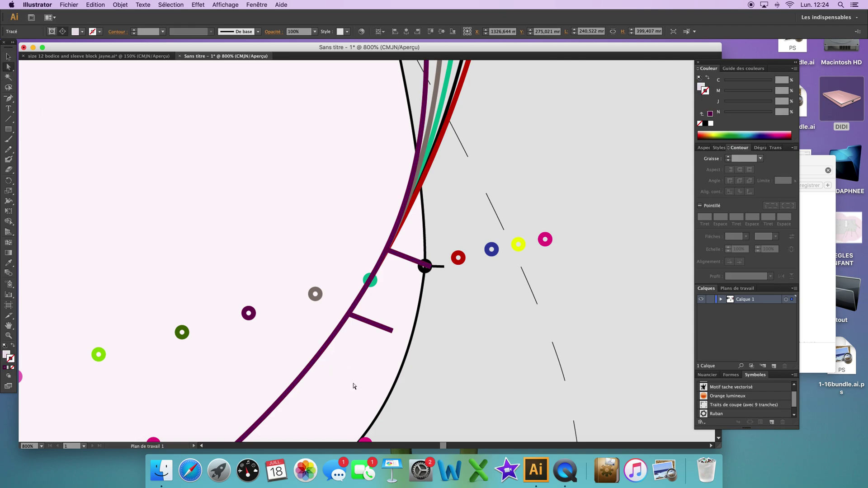
left_click(302, 373)
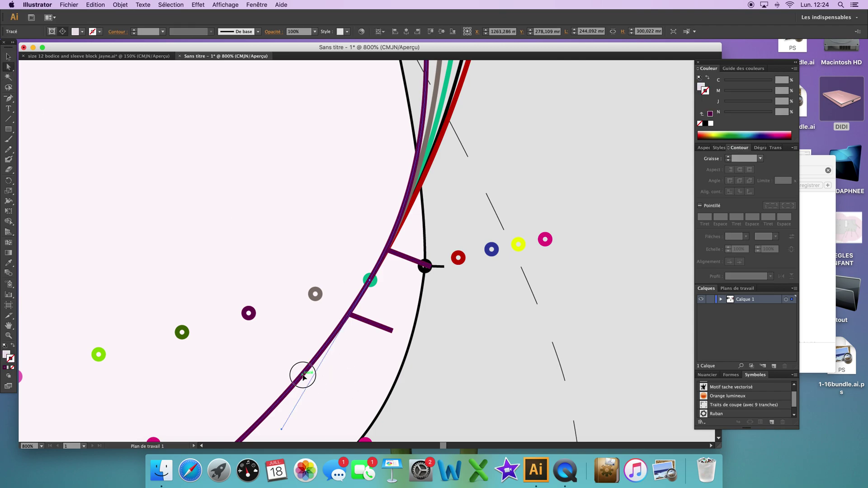
left_click(370, 280)
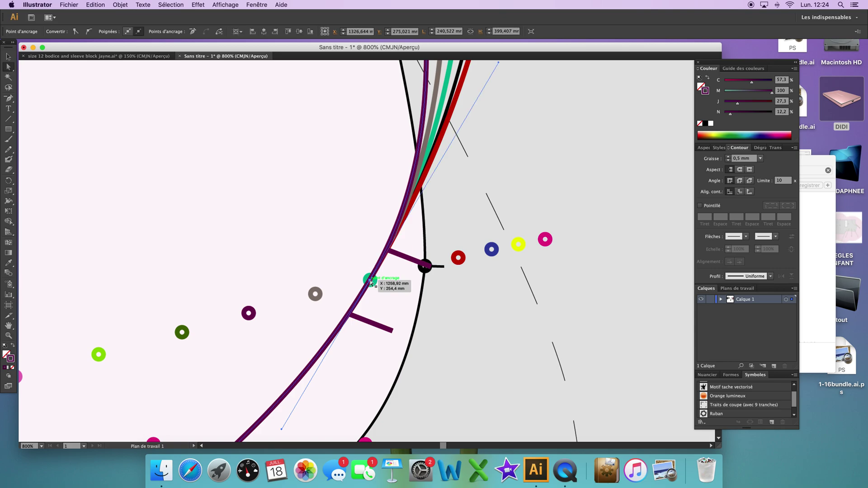
left_click(372, 325)
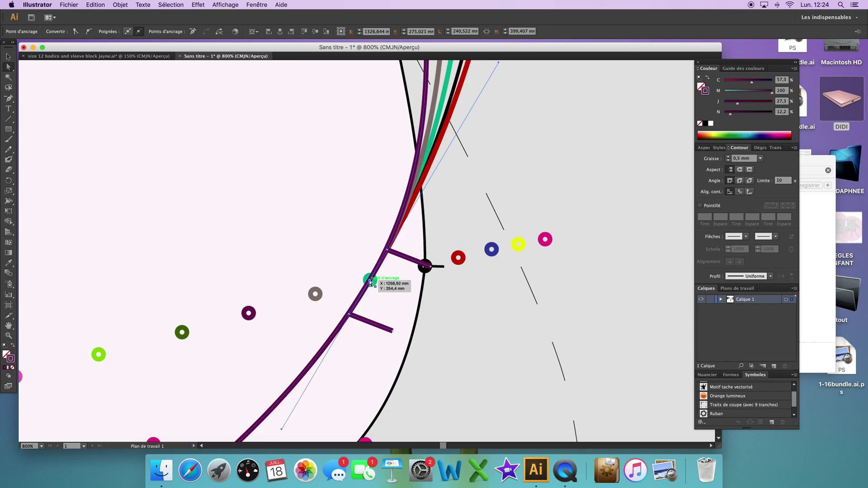
left_click_drag(369, 280, 248, 314)
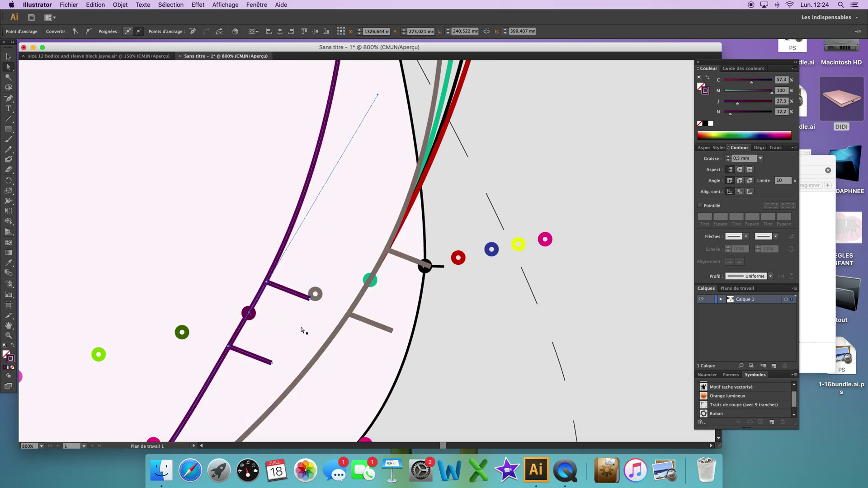
Step: Shift the grey outline's armhole anchor point and both its notch marks onto the grey dot in the notch row
left_click(330, 344)
left_click(367, 320)
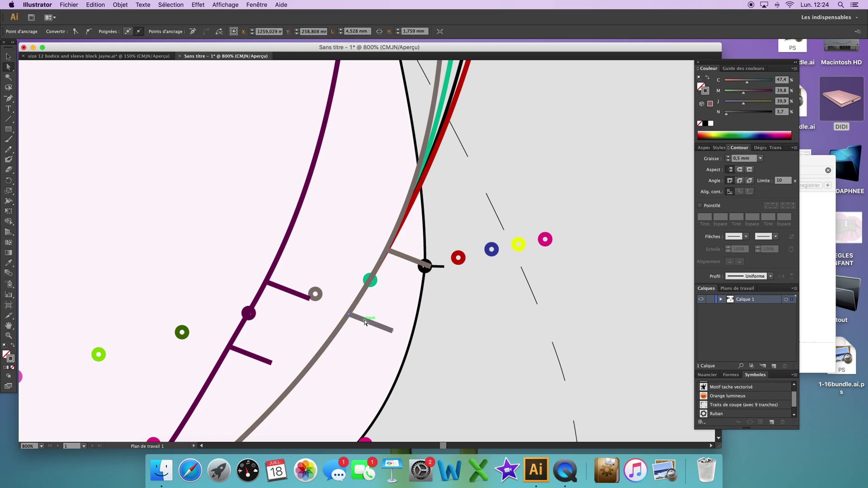
left_click_drag(360, 303, 370, 281)
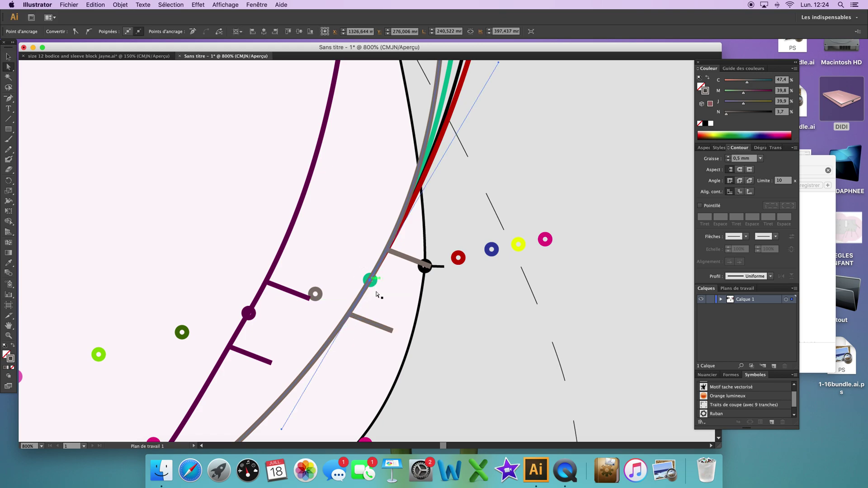
left_click(369, 321)
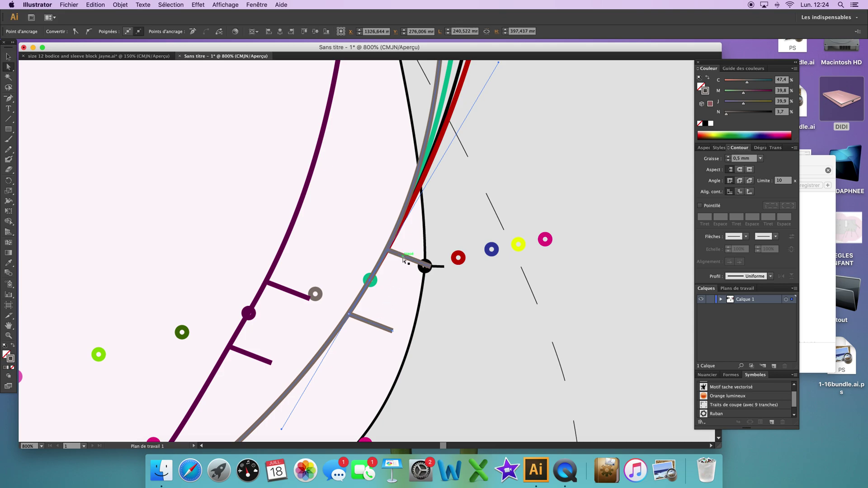
left_click(369, 281)
left_click_drag(369, 282, 316, 294)
Step: Shift the red outline's armhole anchor point with its two notch marks onto the red dot in the notch row
left_click(359, 300)
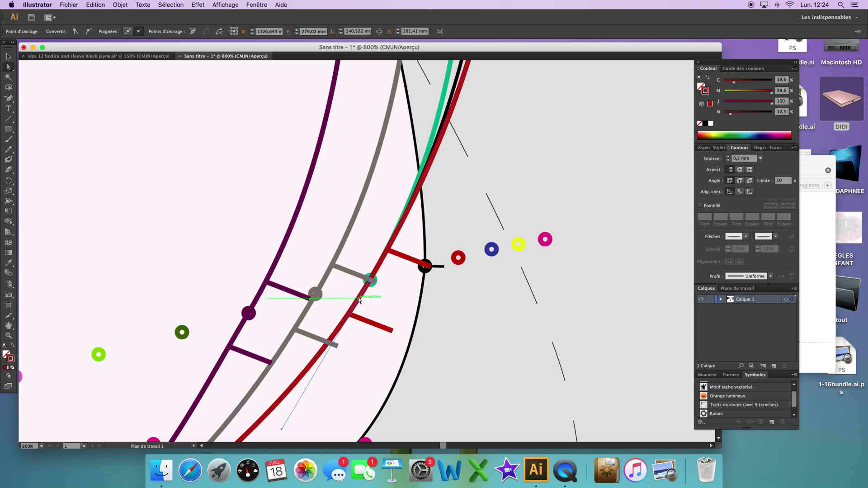
left_click(370, 280)
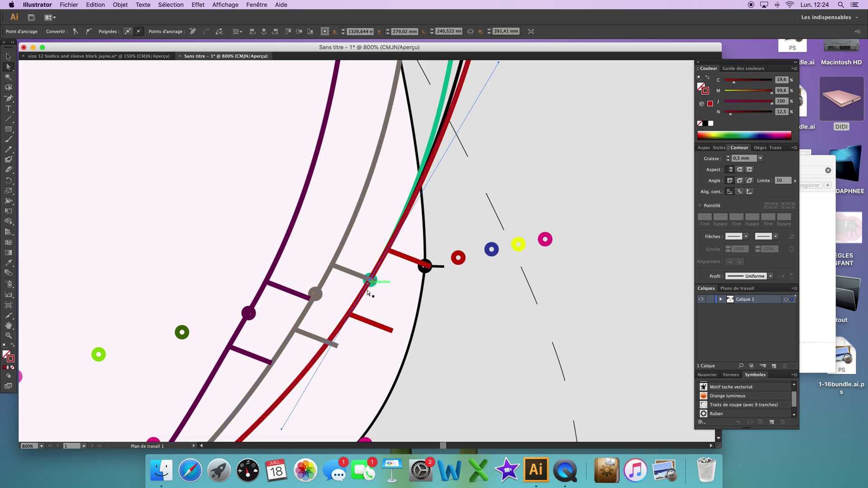
left_click(362, 316)
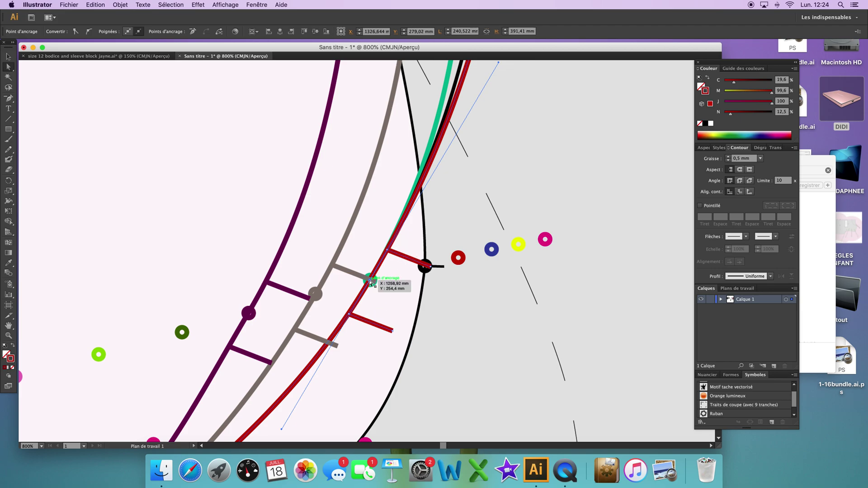
left_click_drag(372, 280, 459, 259)
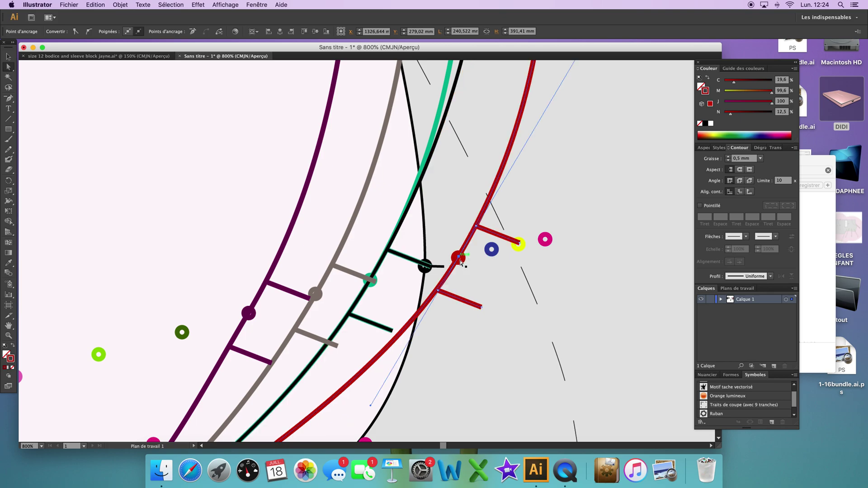
Step: Shift the black outline's armhole anchor point with its two notch marks onto the black dot in the notch row
left_click(358, 305)
left_click(370, 280)
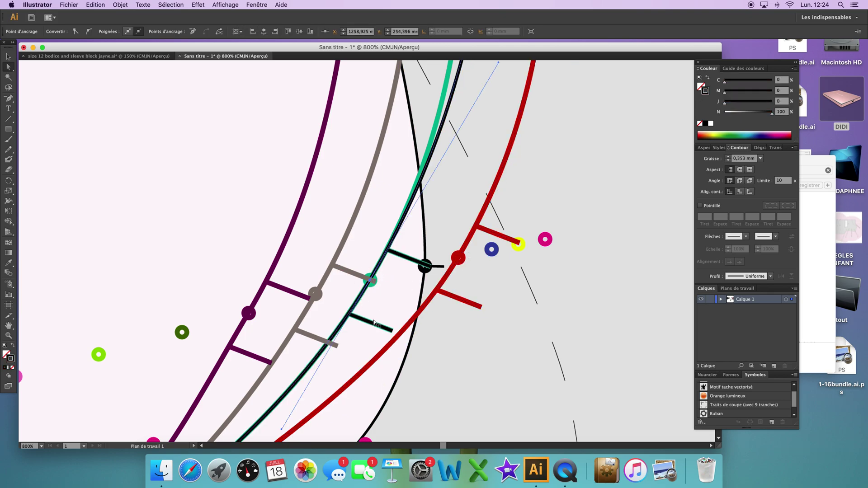
left_click(376, 325)
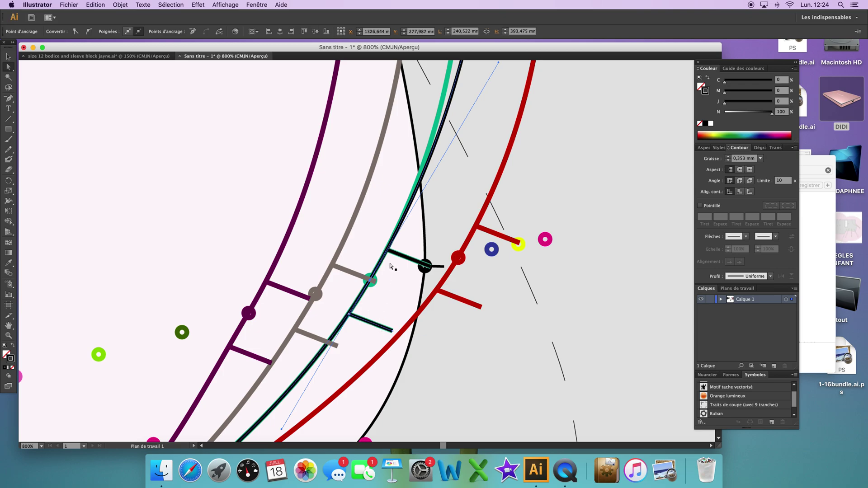
left_click_drag(371, 282, 425, 267)
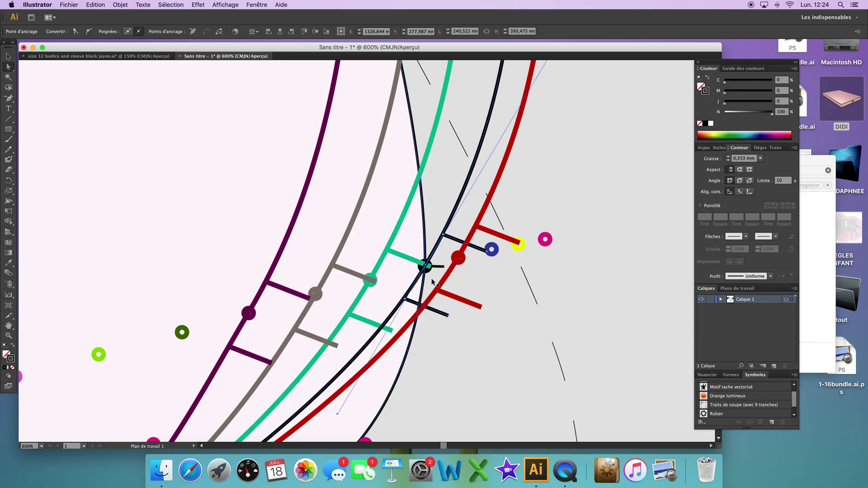
Step: Deselect the outlines and move the grading diagram about 209 mm left and 40 mm up, clear of the graded armholes
key("super+minus")
key("super+minus")
key("super+minus")
key("super+minus")
key("super+minus")
key("super+minus")
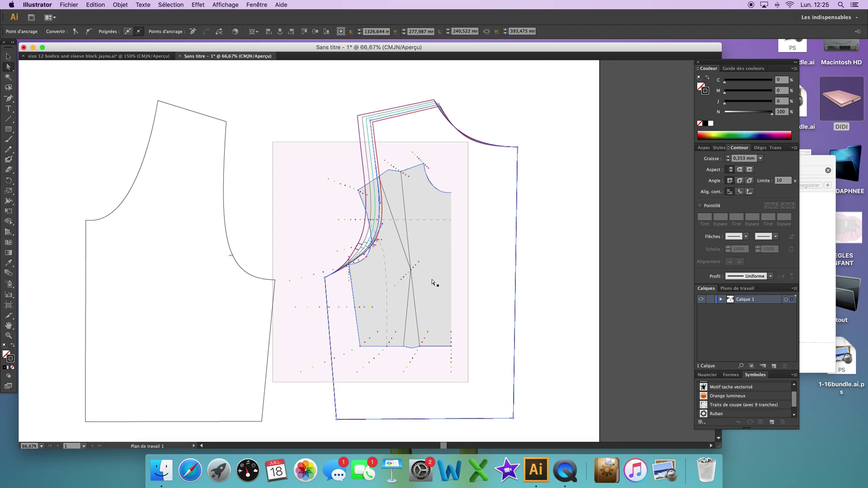
scroll(433, 282, "down", 2)
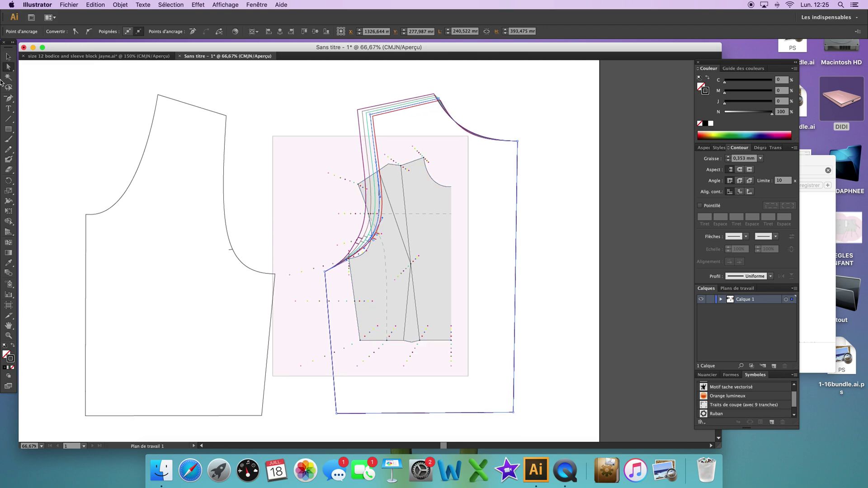
left_click(8, 56)
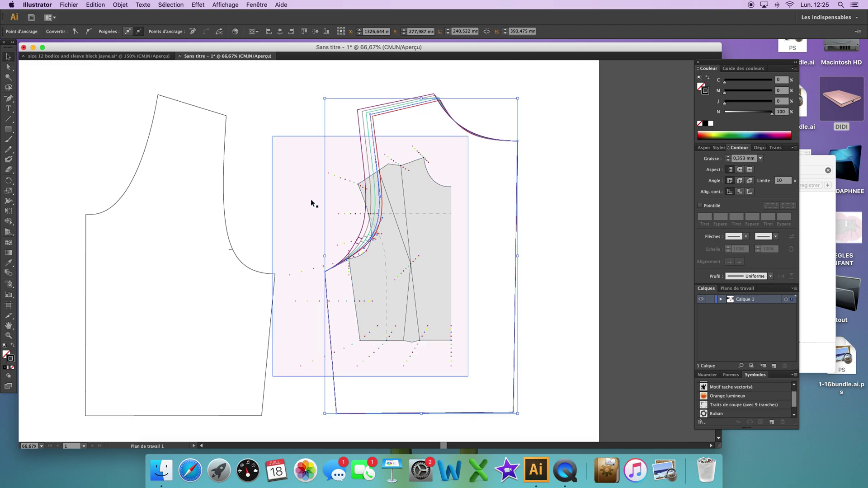
left_click_drag(311, 202, 143, 169)
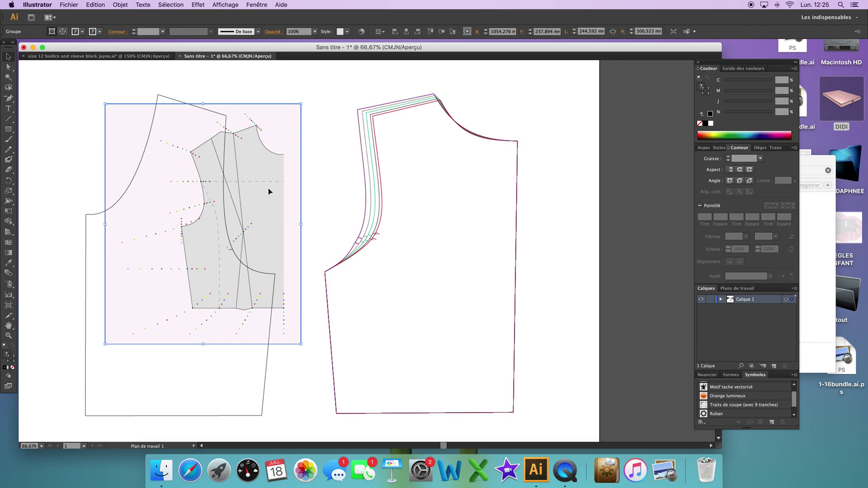
Step: Move the grading diagram about 171 mm right and 56 mm down, bringing its underarm dots beside the outlines' shared underarm corner
scroll(183, 229, "left", 1)
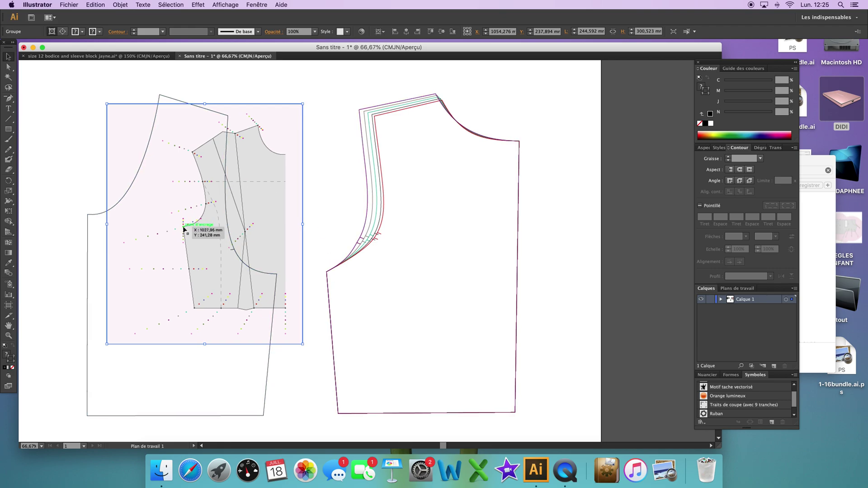
left_click_drag(184, 230, 335, 277)
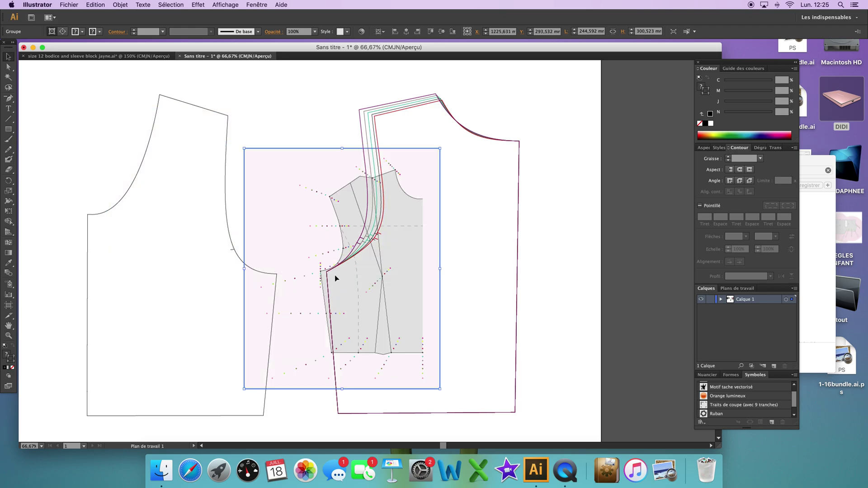
scroll(334, 277, "up", 4)
scroll(335, 279, "up", 2)
scroll(336, 279, "down", 5)
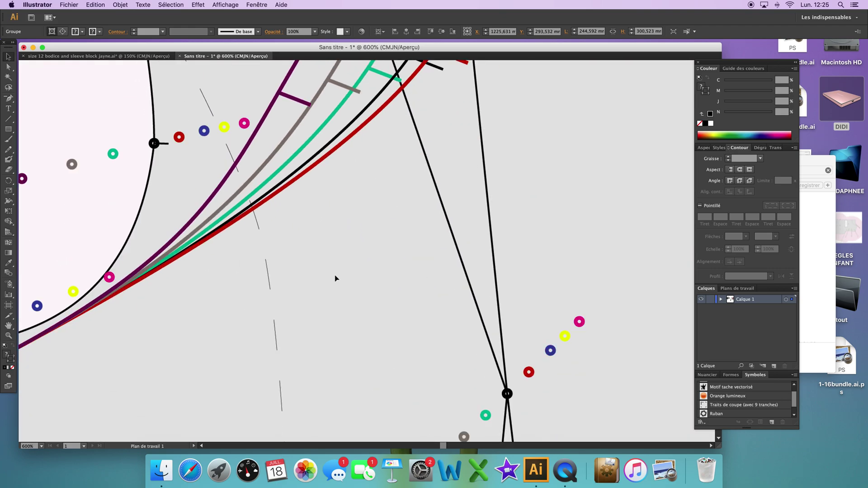
scroll(335, 279, "left", 3)
scroll(335, 275, "left", 3)
scroll(334, 275, "up", 3)
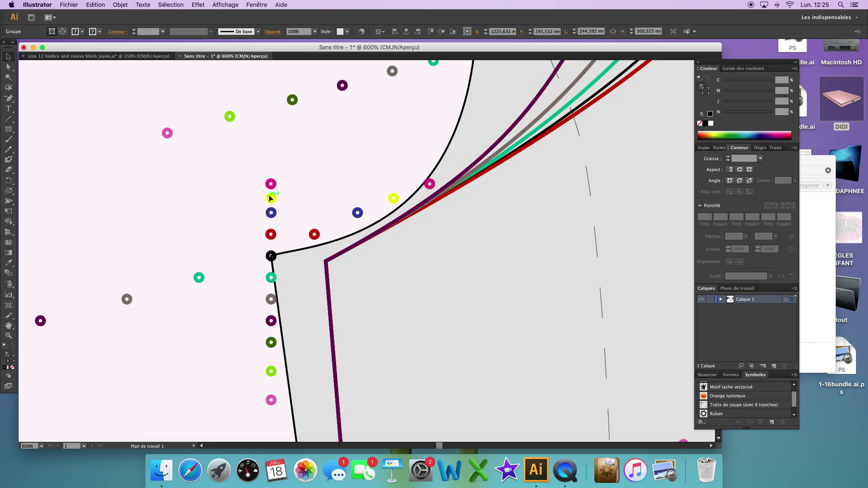
Step: Move the grading diagram about 18 mm right and 2 mm up, placing its turquoise underarm dot on the outlines' shared underarm corner
key("super+minus")
key("super+minus")
key("super+minus")
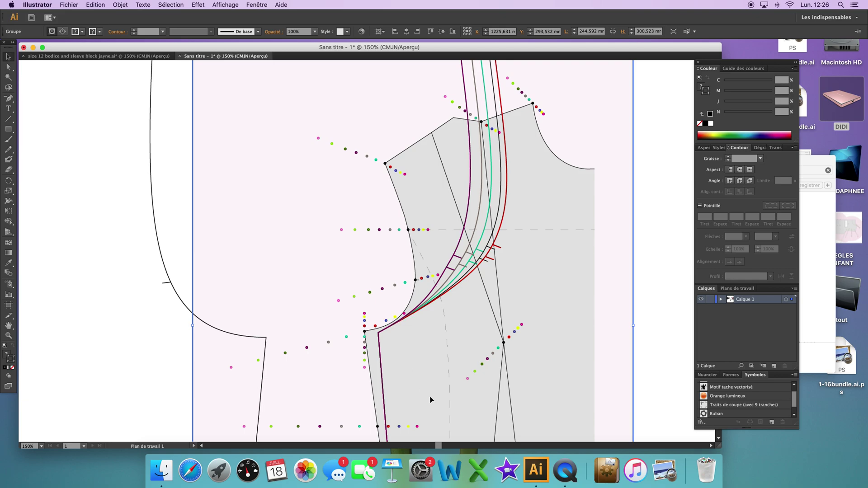
key("super+plus")
key("super+plus")
key("super+plus")
key("super+plus")
key("super+plus")
key("super+plus")
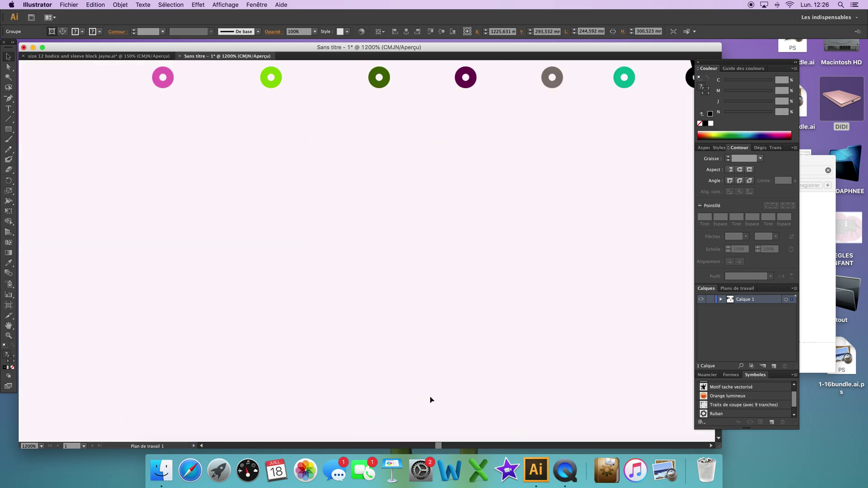
scroll(430, 400, "down", 10)
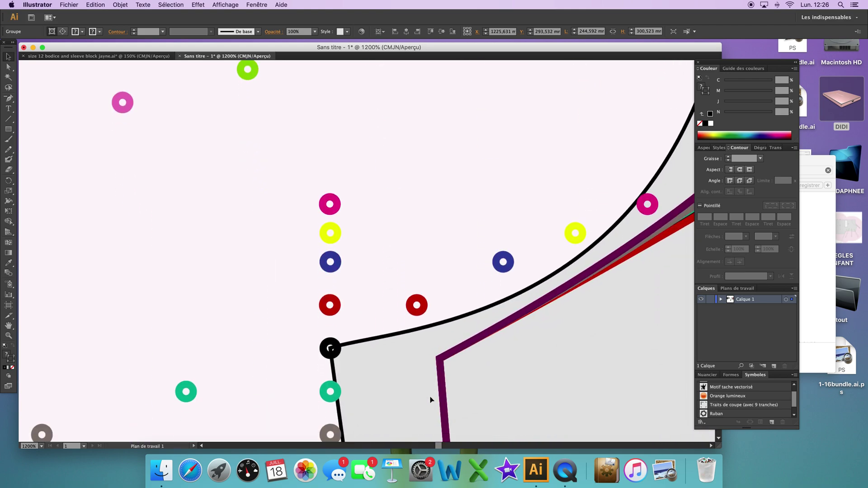
scroll(431, 399, "down", 4)
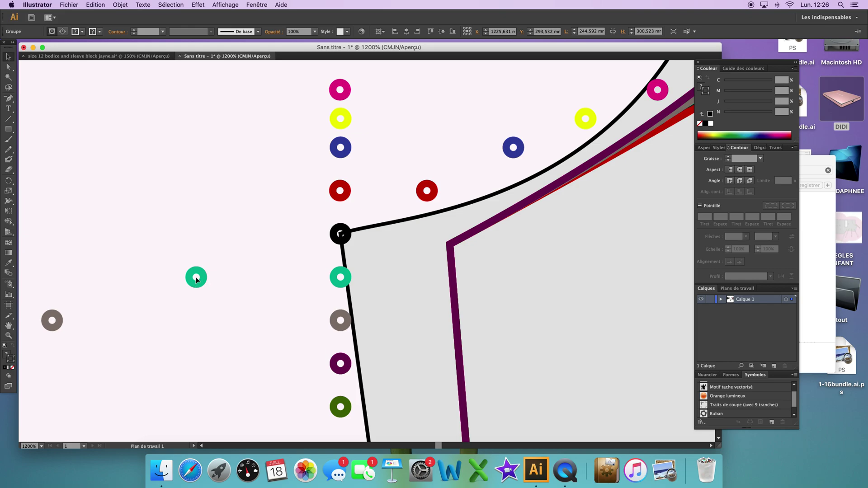
left_click_drag(196, 280, 451, 248)
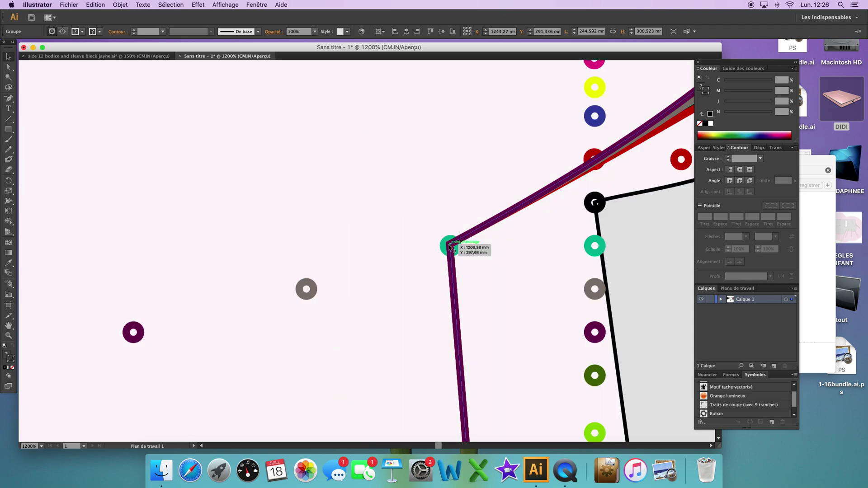
Step: Shift the purple and grey outlines' underarm corner points outward onto the purple and grey dots of the slanted underarm row
key("super+minus")
scroll(449, 247, "right", 3)
scroll(449, 248, "up", 1)
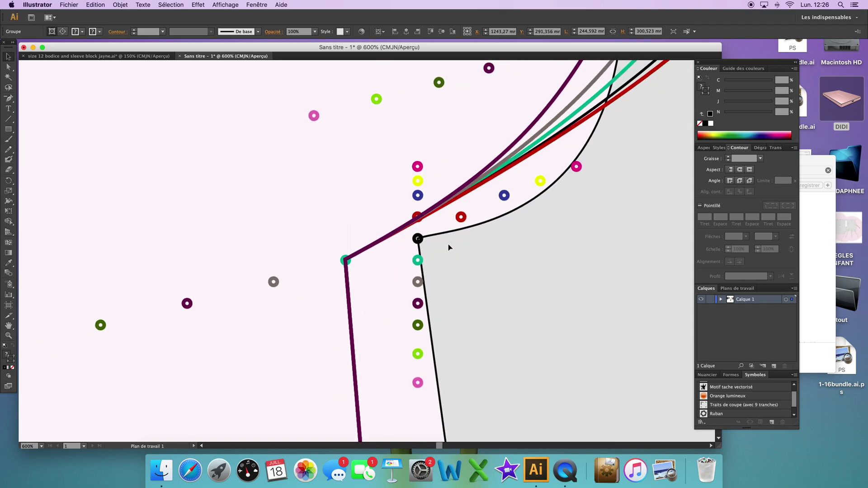
scroll(449, 248, "right", 3)
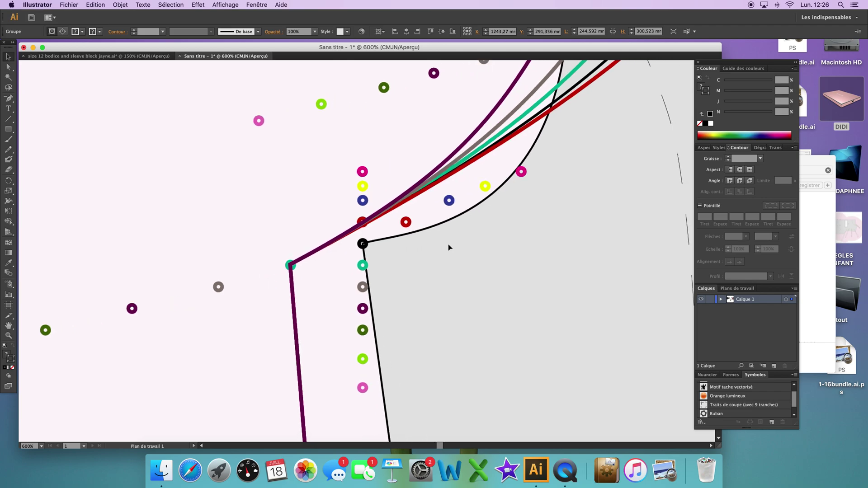
left_click(8, 66)
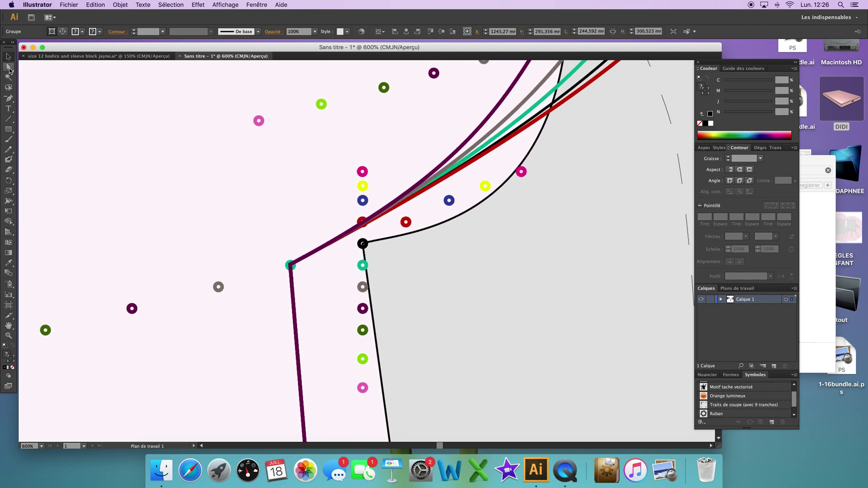
left_click(294, 302)
left_click(291, 265)
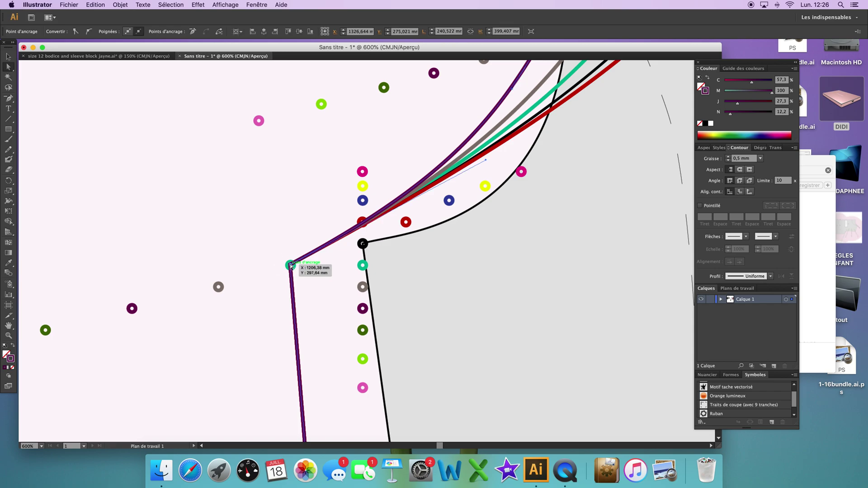
left_click_drag(290, 265, 131, 309)
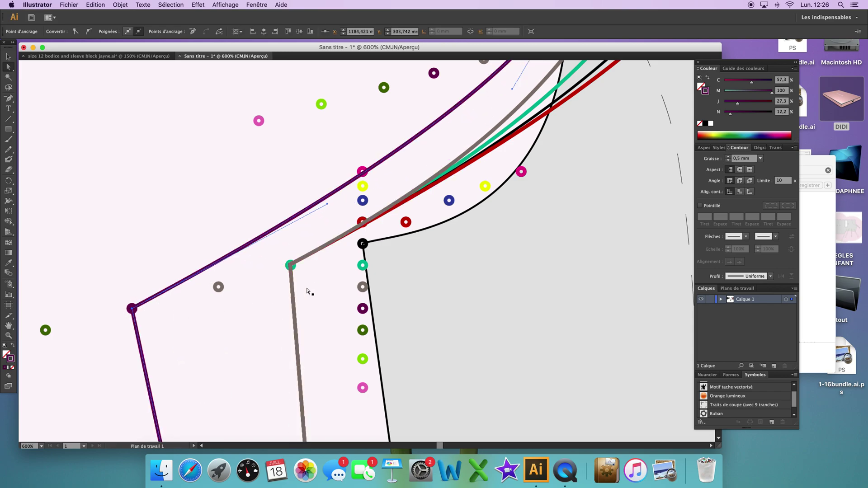
left_click(291, 265)
left_click_drag(291, 265, 219, 287)
Step: Shift the red and black outlines' underarm corner points inward onto the red and black dots of the slanted underarm row
left_click(290, 266)
left_click_drag(290, 266, 362, 222)
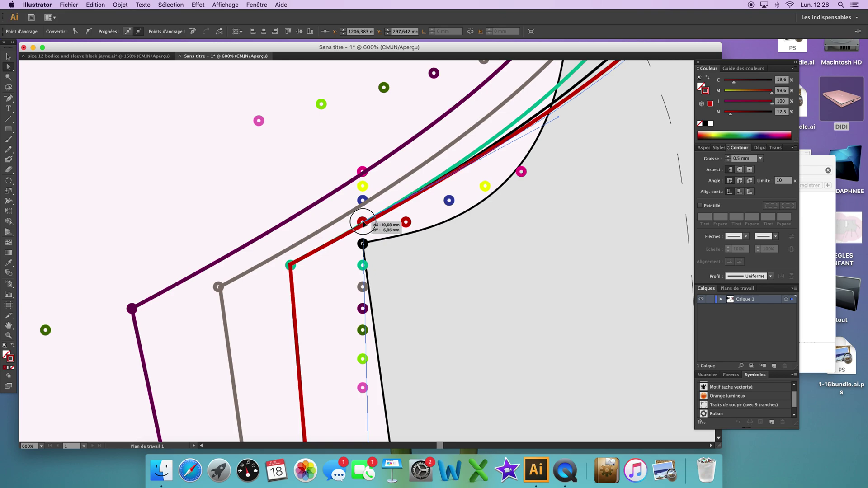
mouse_move(363, 222)
left_mouse_down()
mouse_move(430, 219)
mouse_move(430, 242)
mouse_move(406, 222)
left_mouse_up()
left_click_drag(291, 265, 363, 244)
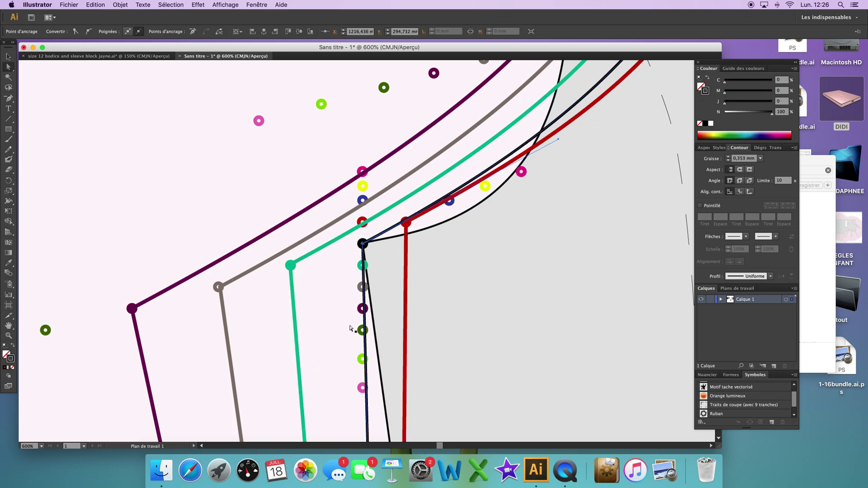
Step: Move the grading diagram about 452 mm left and 35 mm up, clear of the graded bodice outlines
key("super+minus")
key("super+minus")
key("super+minus")
key("super+minus")
key("super+minus")
key("super+minus")
key("super+minus")
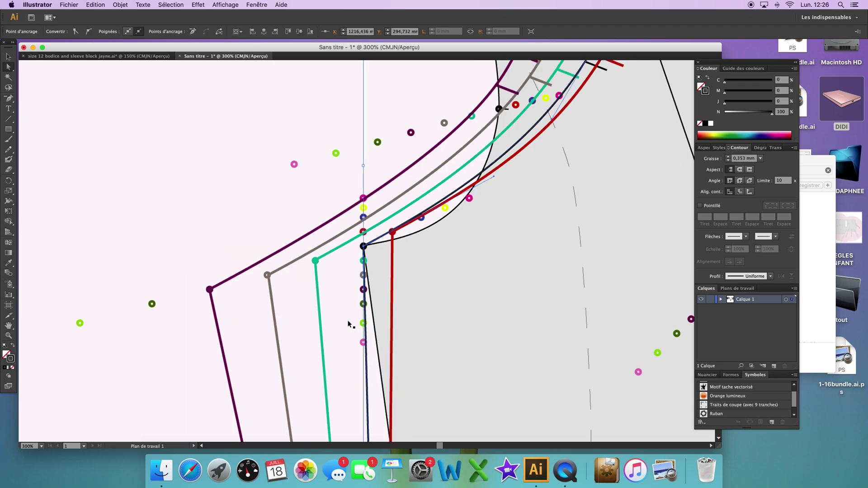
left_click(348, 324)
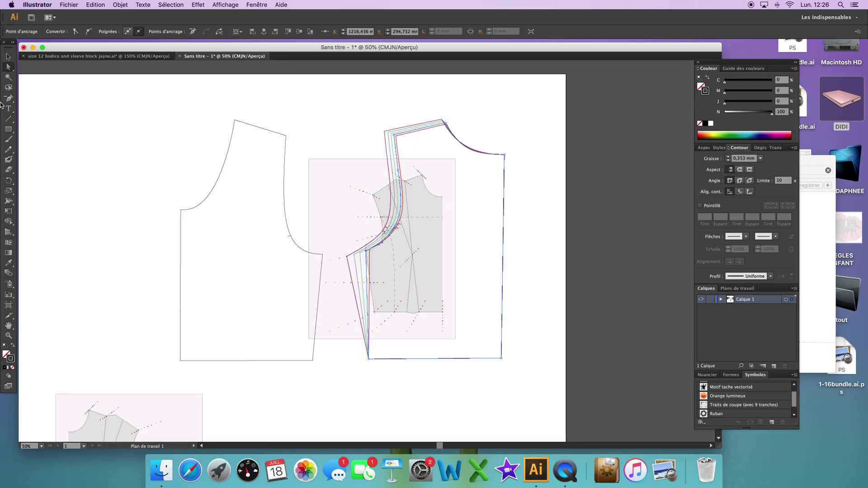
left_click(8, 57)
left_click_drag(360, 240, 68, 162)
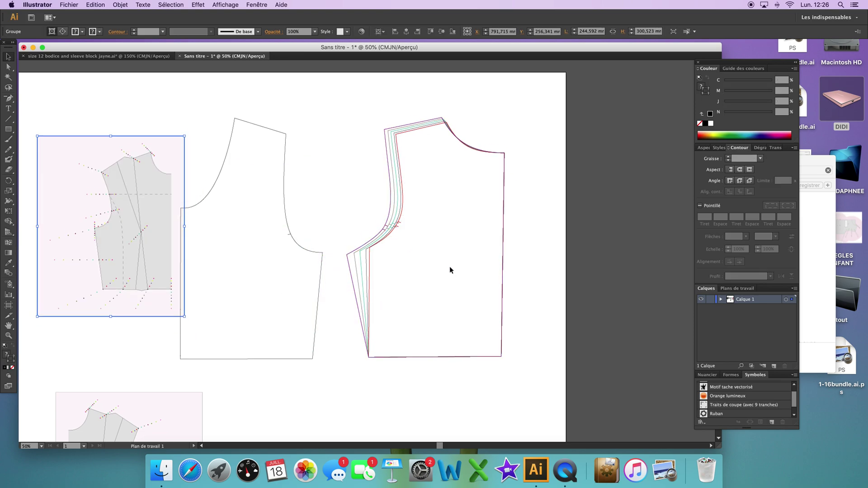
Step: Examine the graded bodice outlines, the ungraded bodice piece, and the flared sleeve with its grading diagram
scroll(449, 267, "left", 3)
scroll(450, 267, "down", 1)
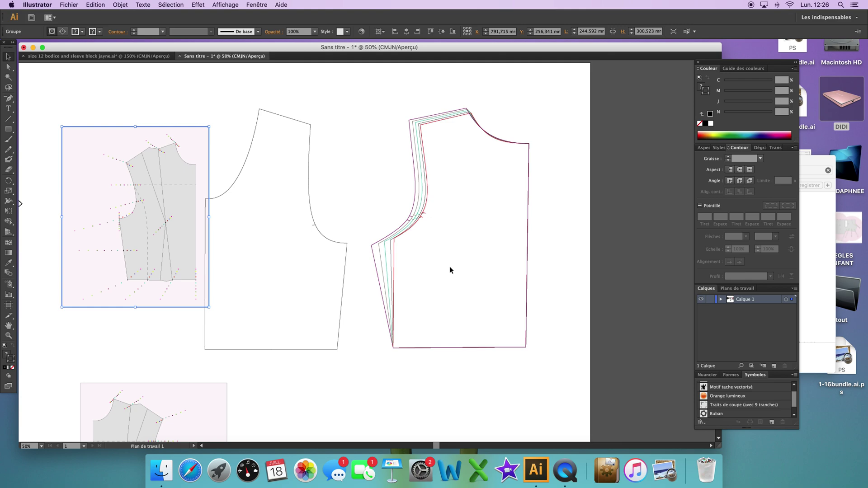
scroll(449, 267, "down", 1)
scroll(450, 268, "left", 10)
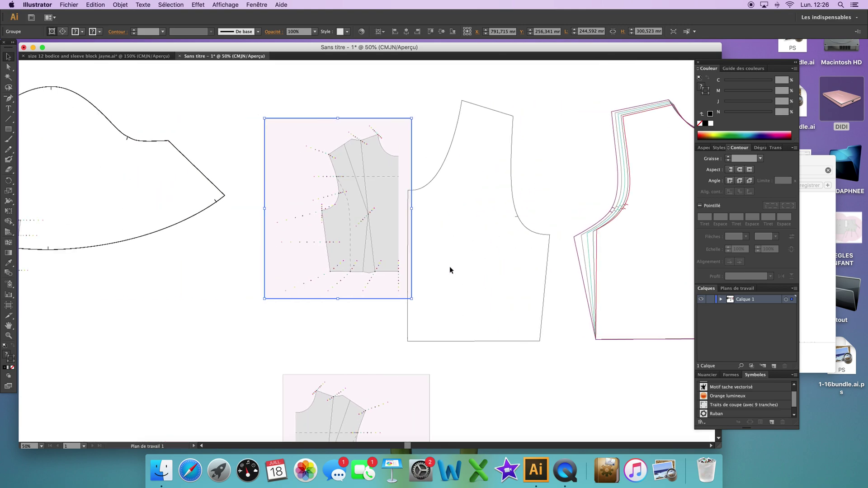
scroll(449, 269, "right", 10)
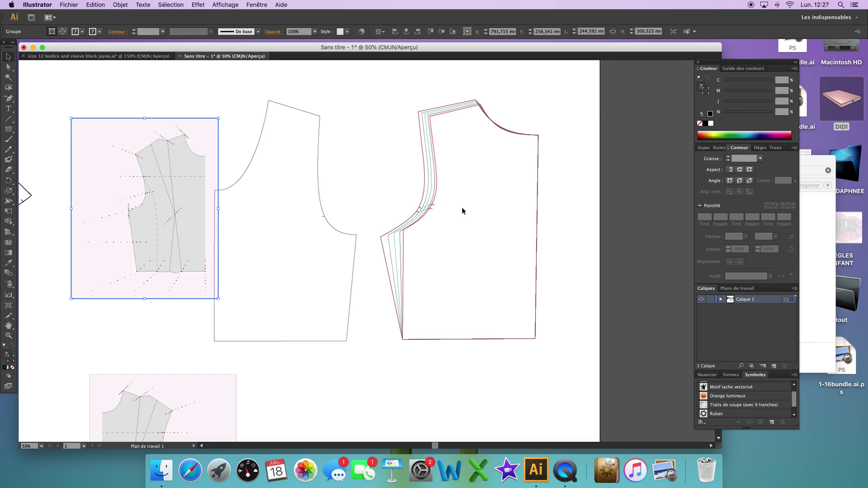
scroll(462, 211, "left", 1)
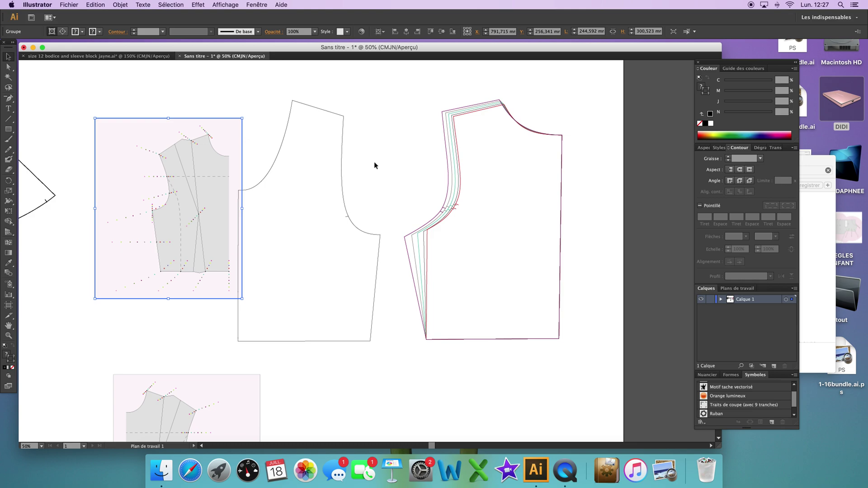
scroll(374, 166, "left", 1)
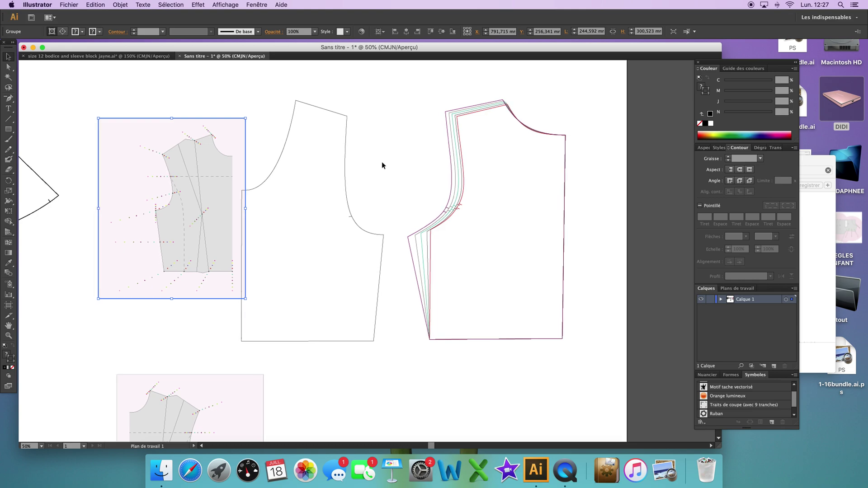
scroll(382, 166, "left", 3)
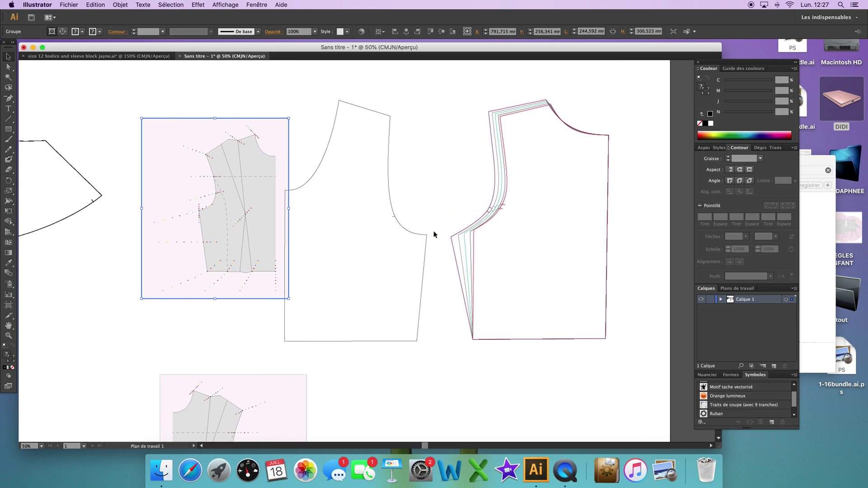
scroll(415, 206, "left", 20)
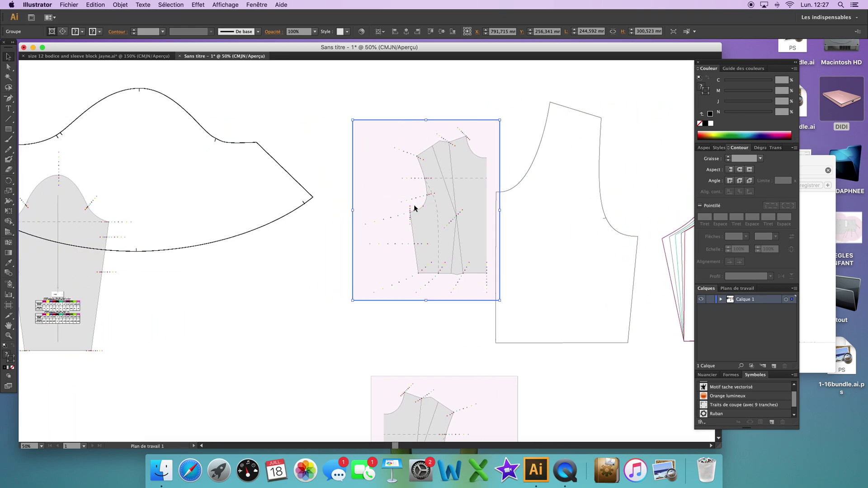
scroll(414, 208, "left", 1)
scroll(414, 208, "up", 3)
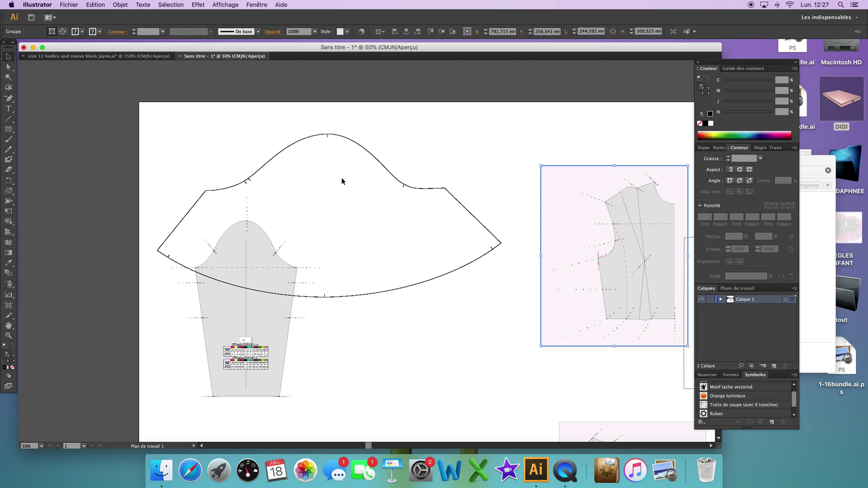
scroll(321, 209, "right", 3)
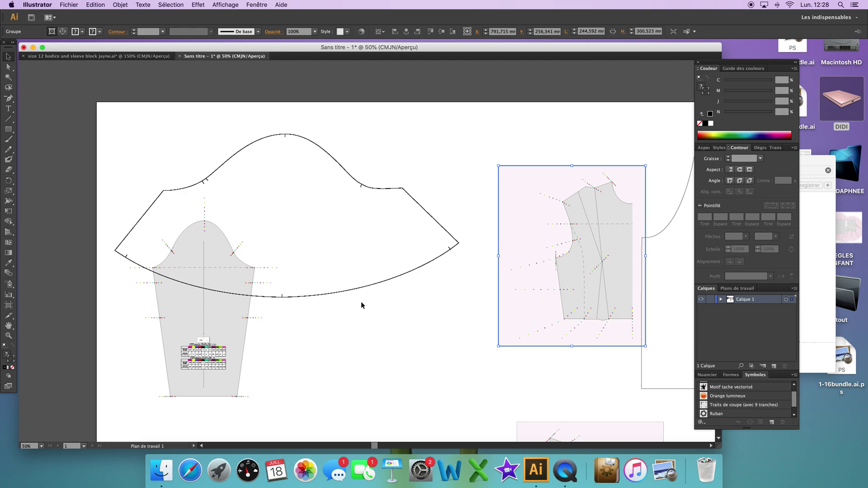
scroll(362, 302, "right", 3)
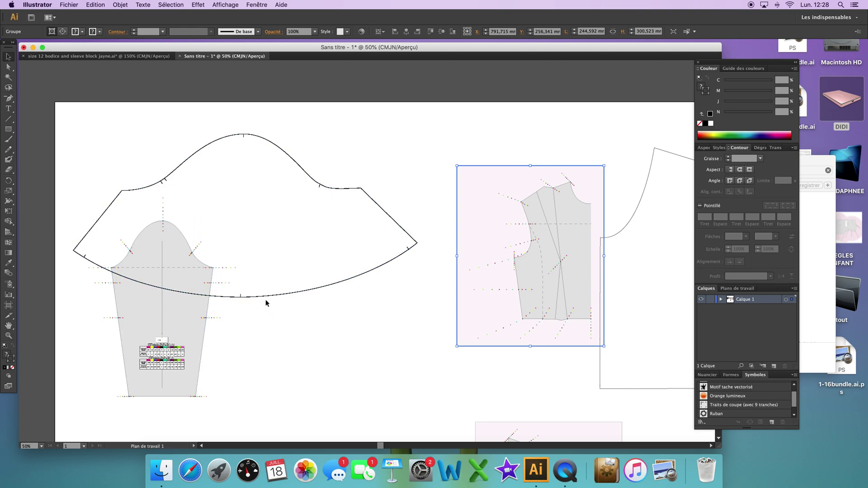
scroll(323, 352, "right", 10)
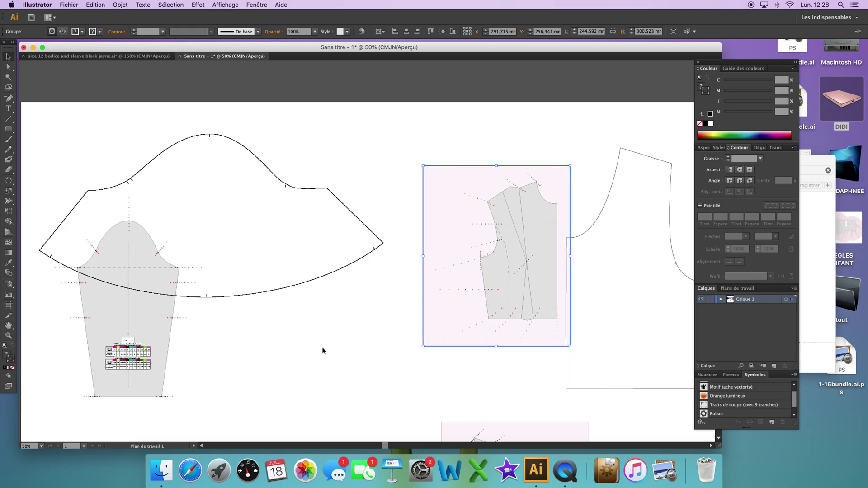